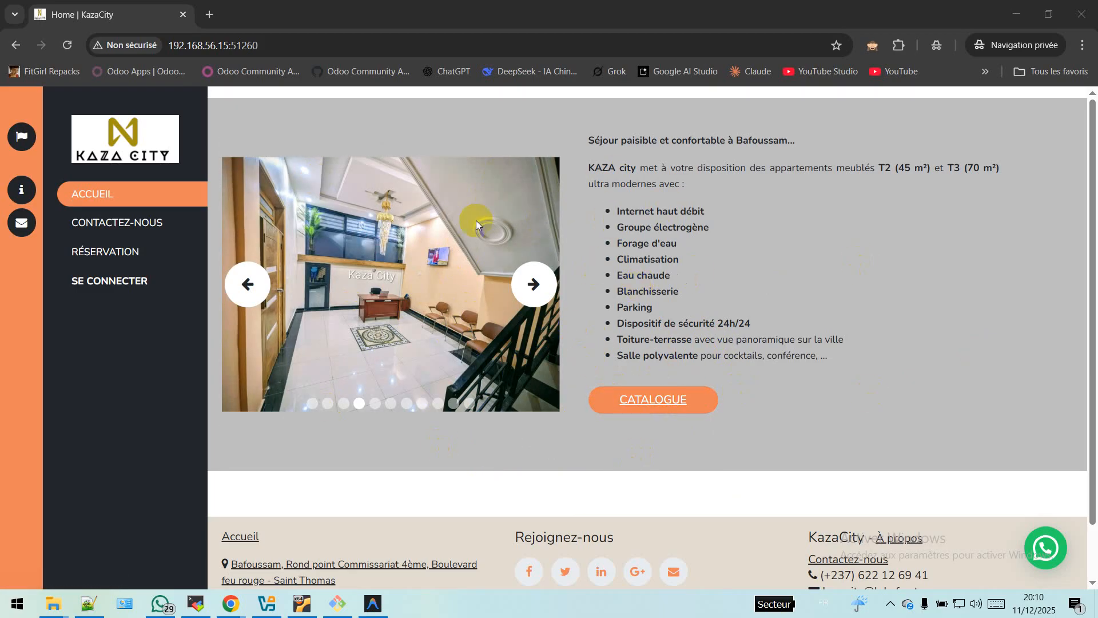
Step: Open the KazaCity CATALOGUE, scroll to the Suites section and start booking the T2 de 45m² suite
click(673, 400)
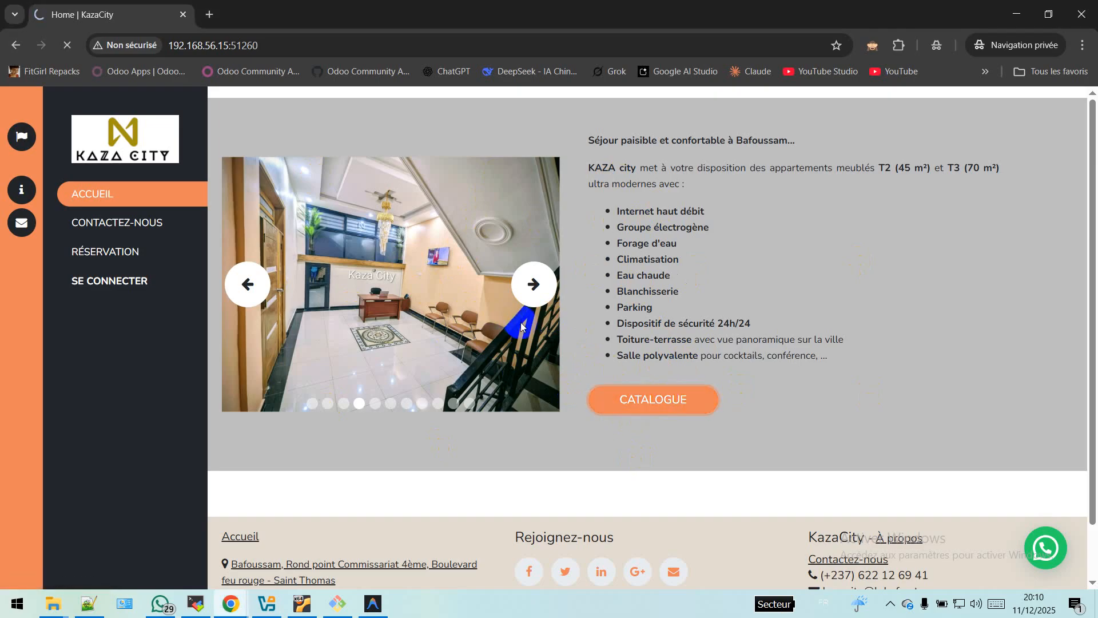
scroll(548, 377, down, 5)
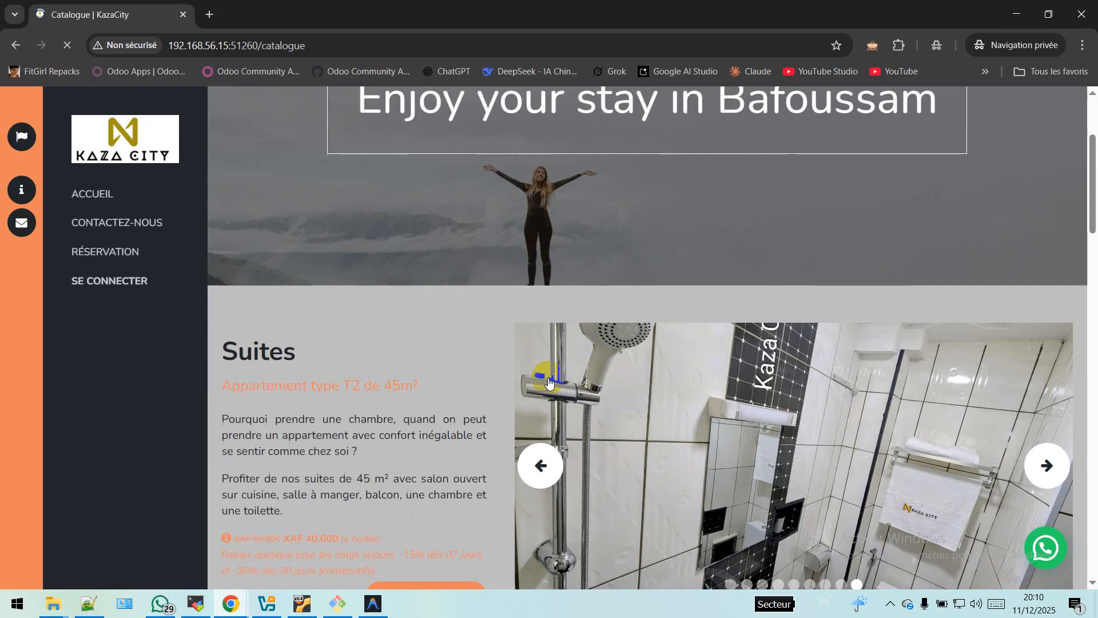
scroll(548, 380, down, 14)
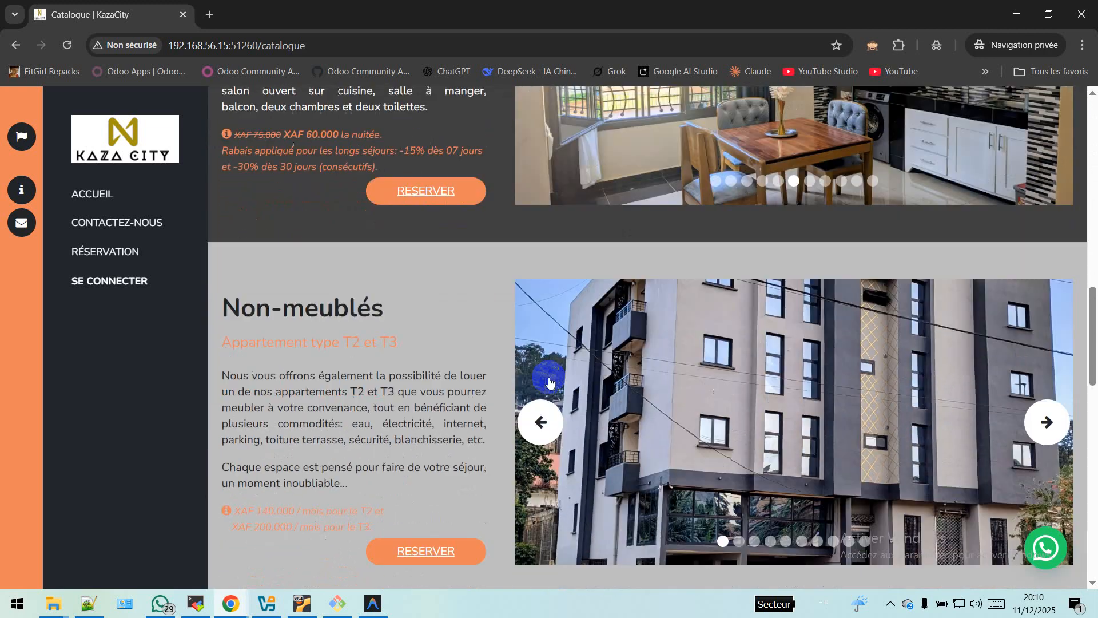
scroll(549, 380, down, 2)
scroll(549, 380, up, 10)
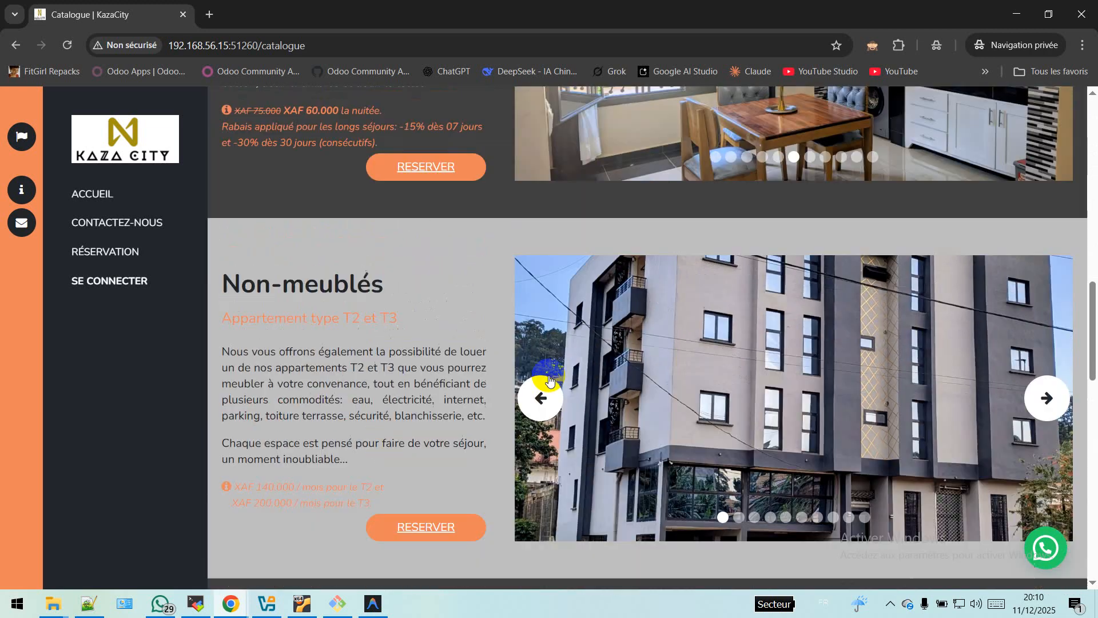
scroll(548, 375, up, 8)
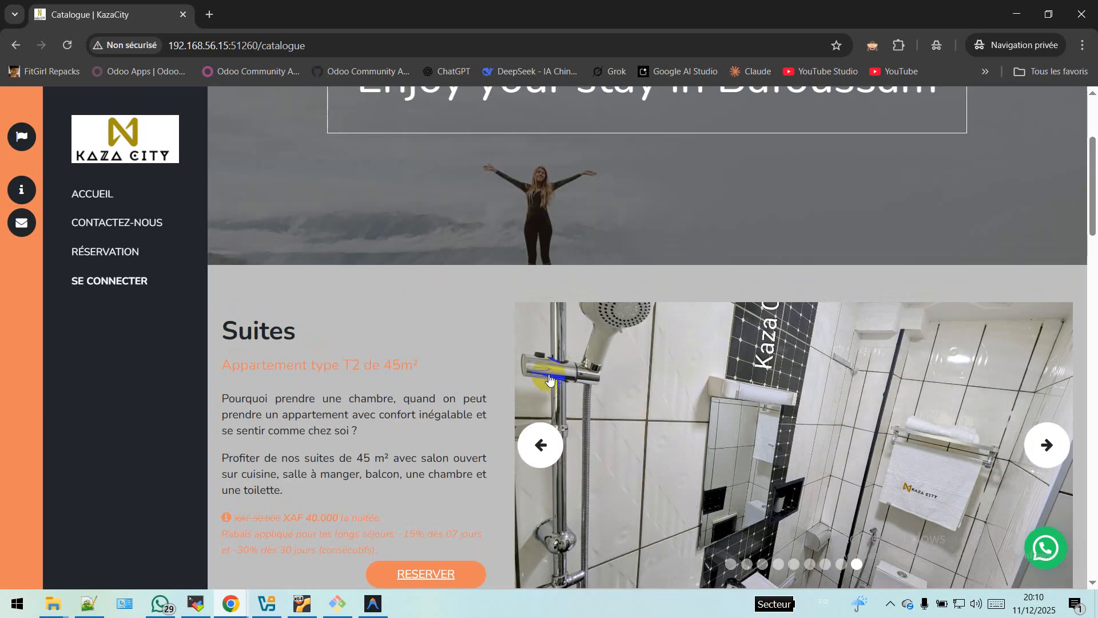
scroll(622, 346, down, 1)
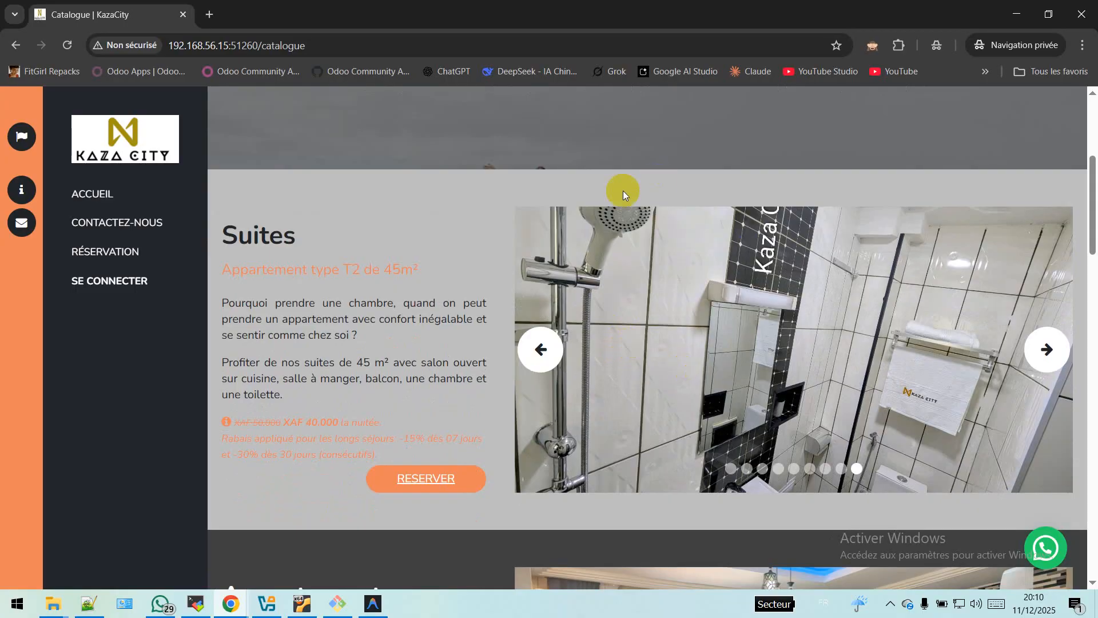
click(438, 485)
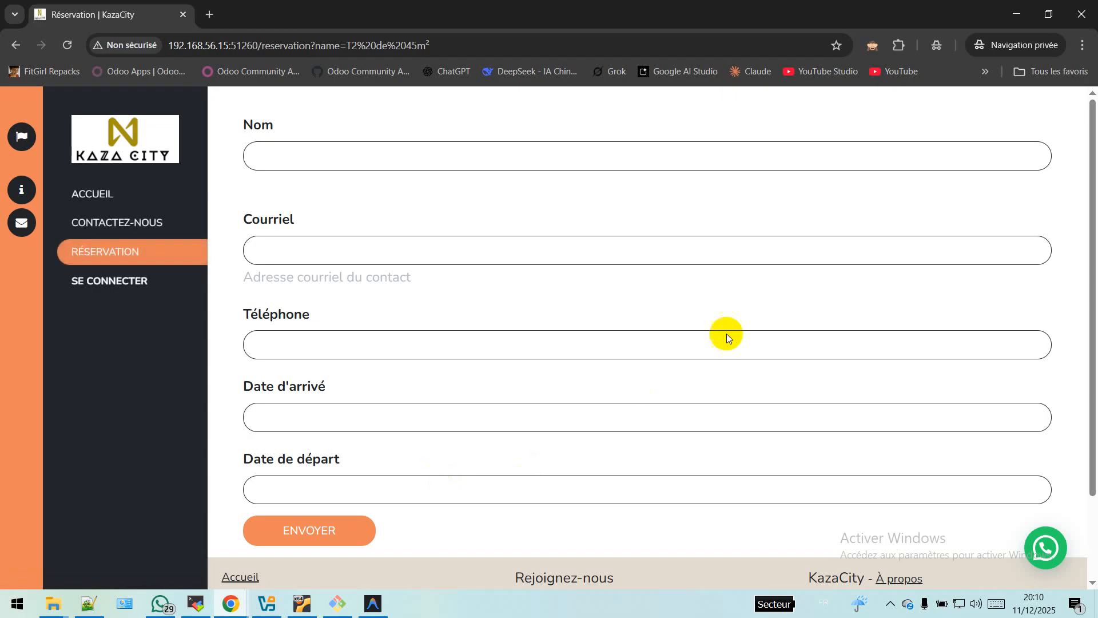
Step: Enter the guest's full name in Nom and their e-mail address in Courriel
scroll(798, 446, down, 2)
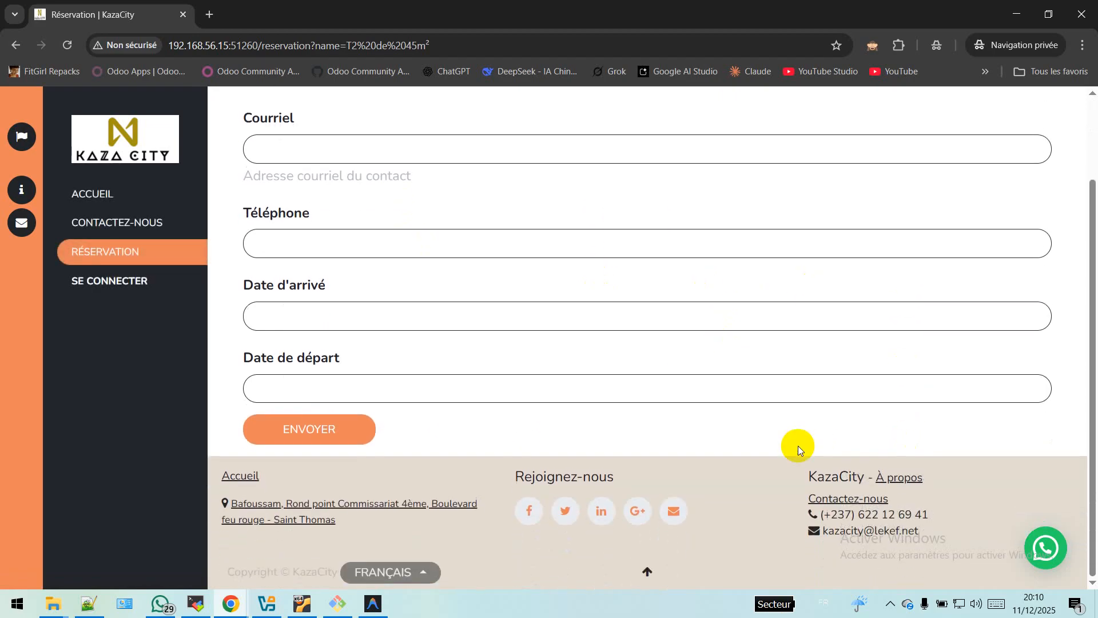
scroll(797, 446, up, 2)
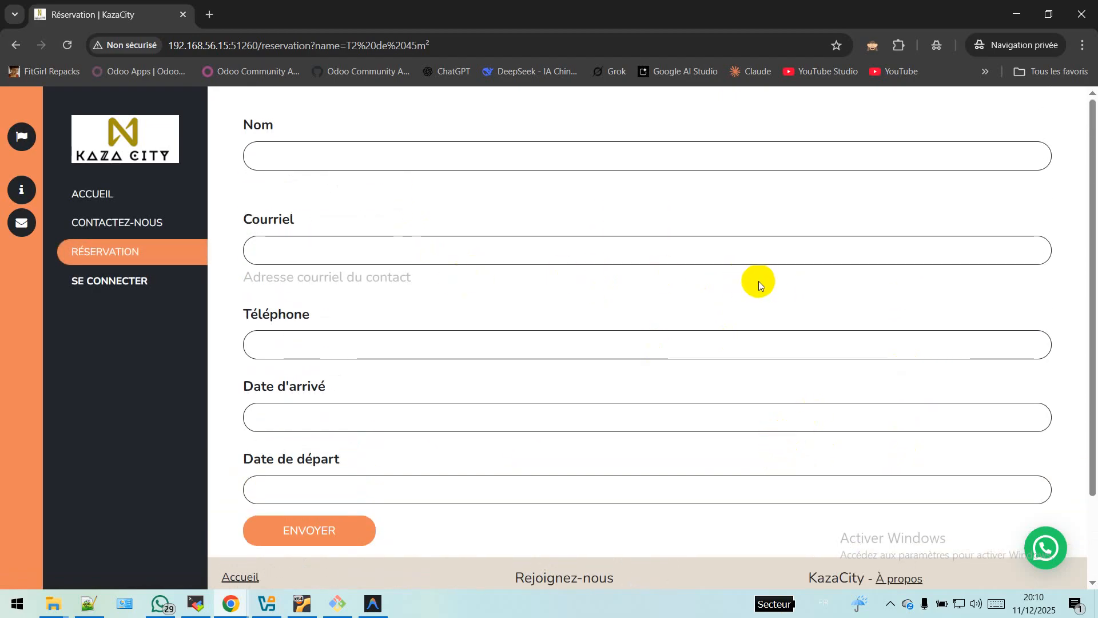
click(319, 153)
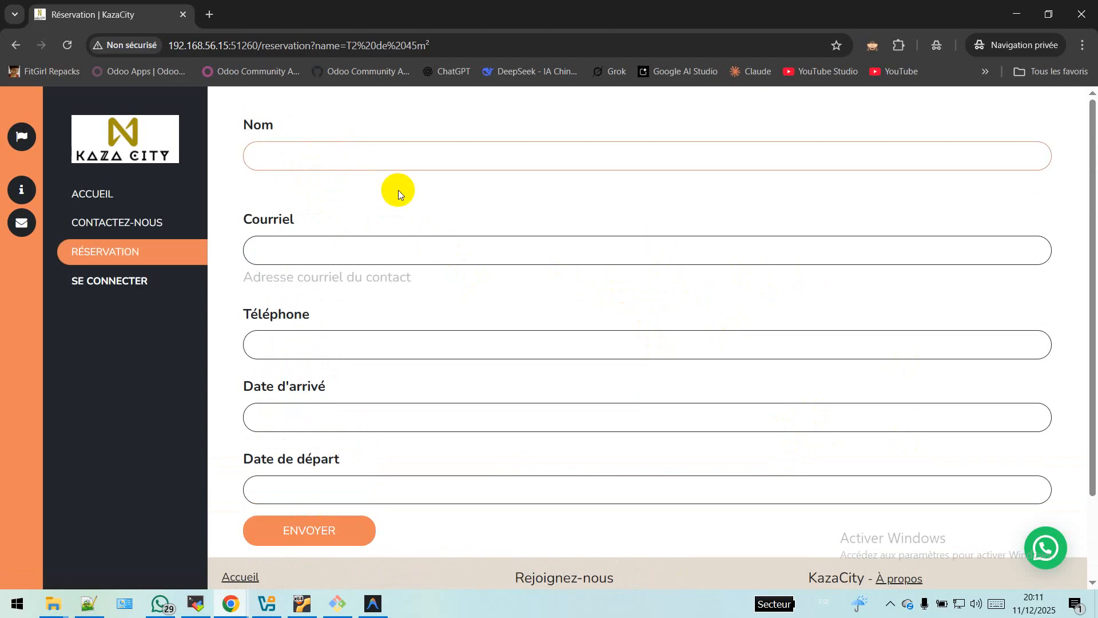
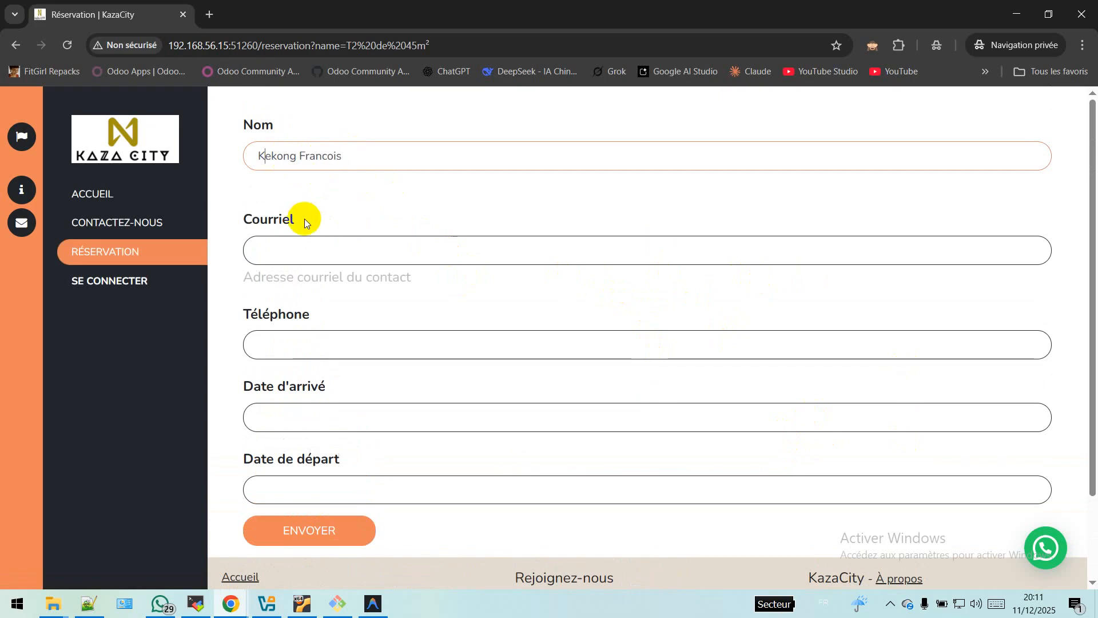
click(286, 247)
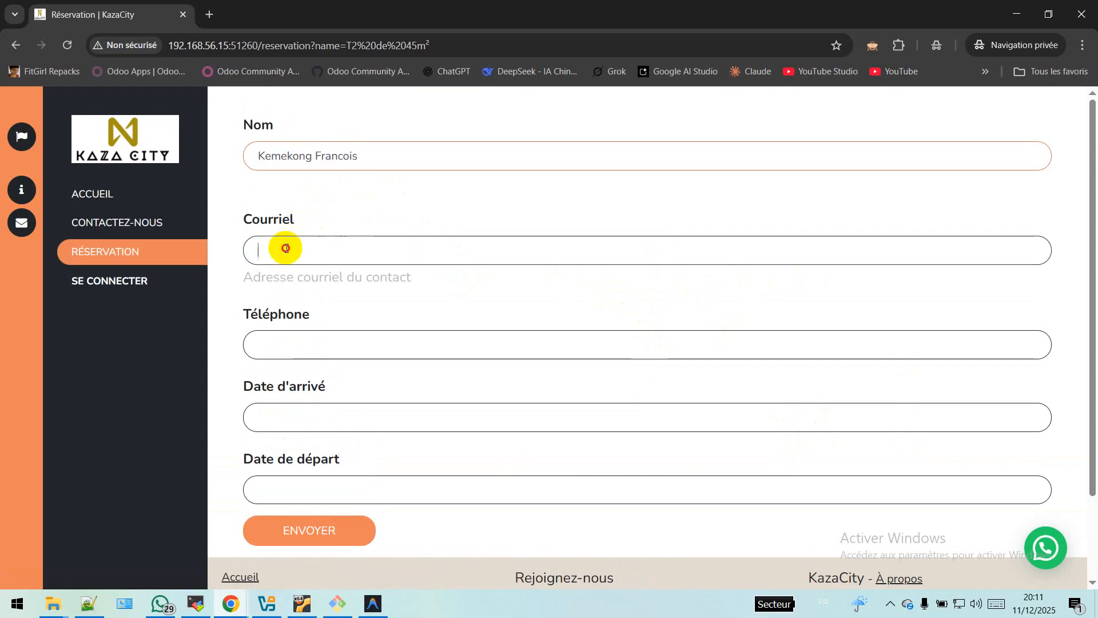
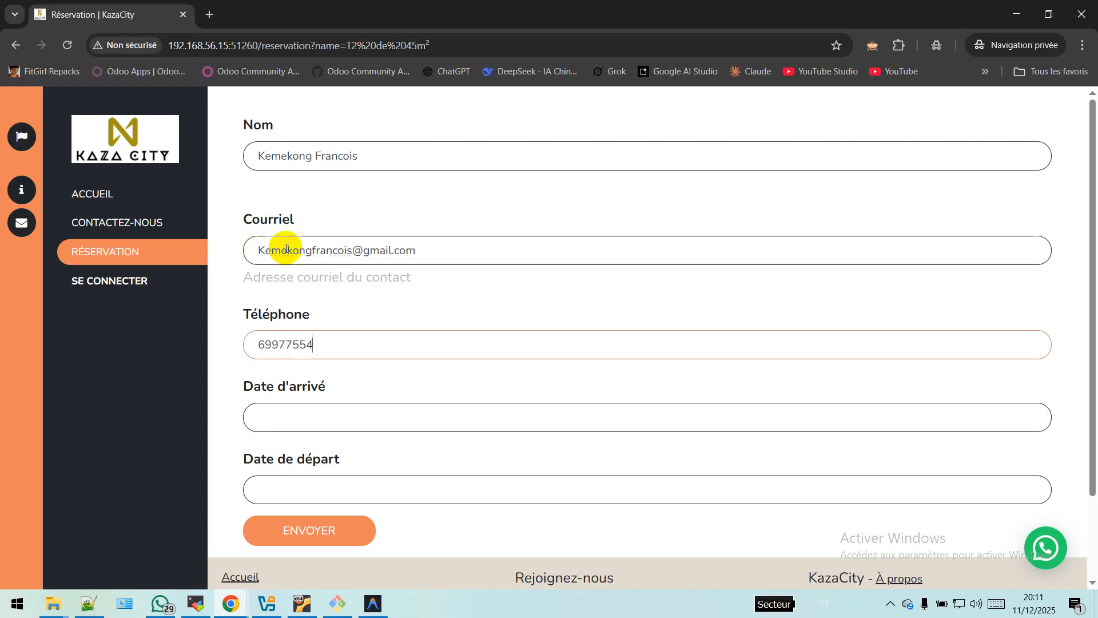
Step: Pick arrival 14/12/2025 and departure 17/12/2025, then submit the reservation with ENVOYER
key(Tab)
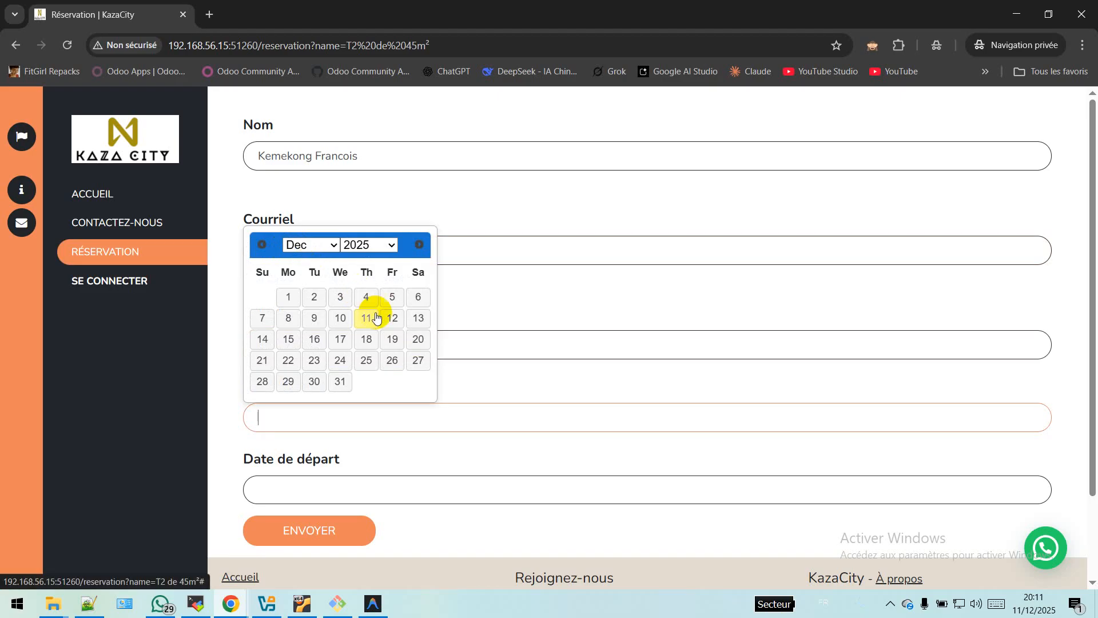
click(264, 342)
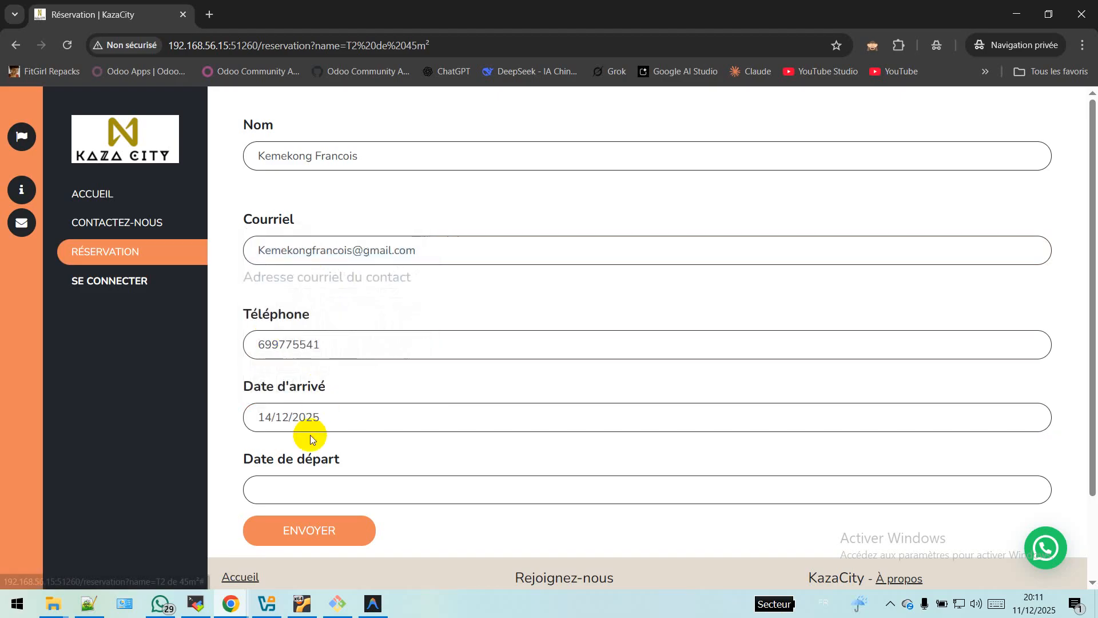
click(336, 484)
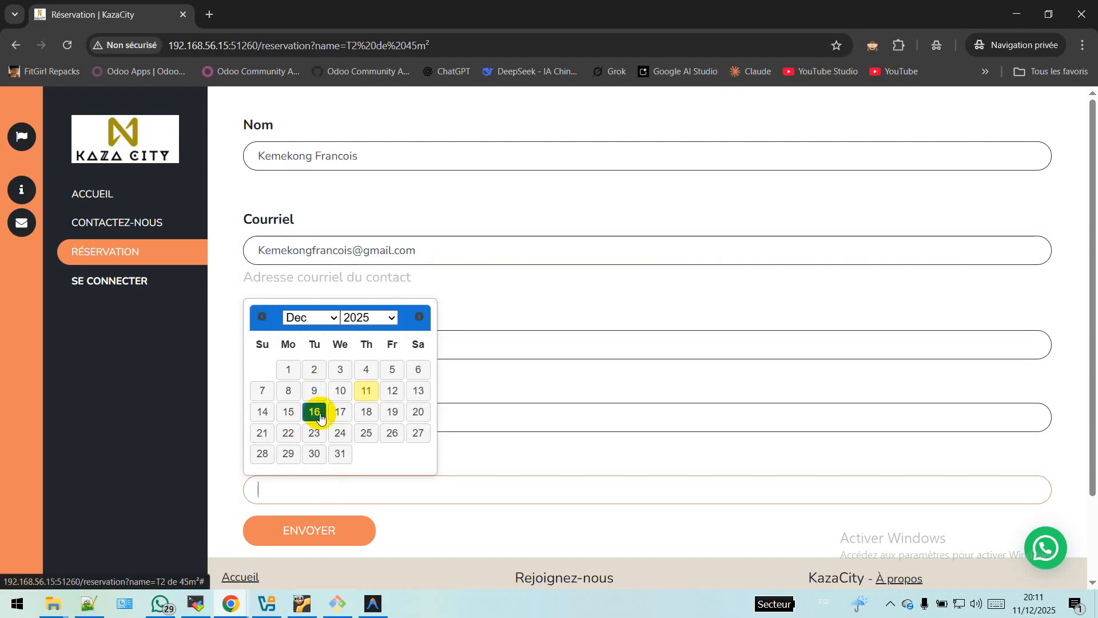
click(342, 413)
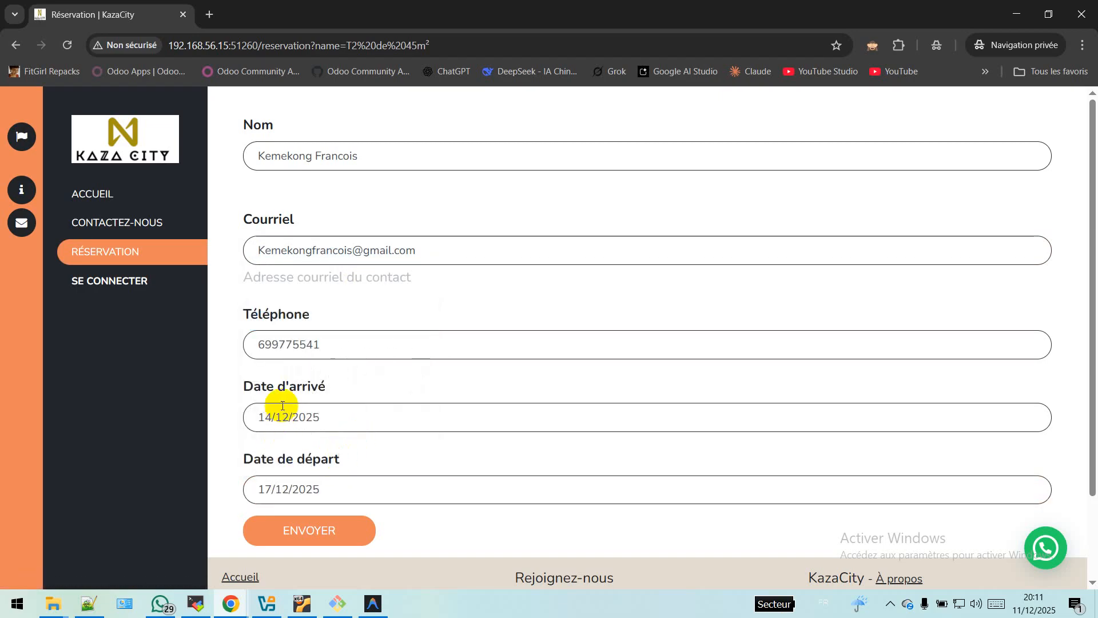
scroll(427, 428, down, 2)
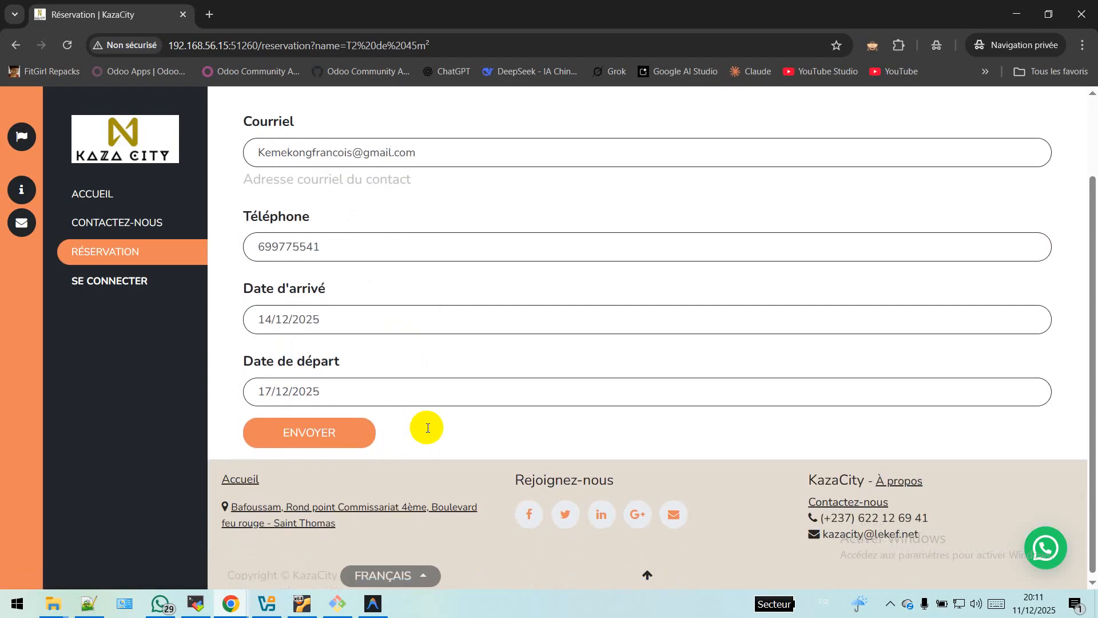
scroll(427, 427, up, 2)
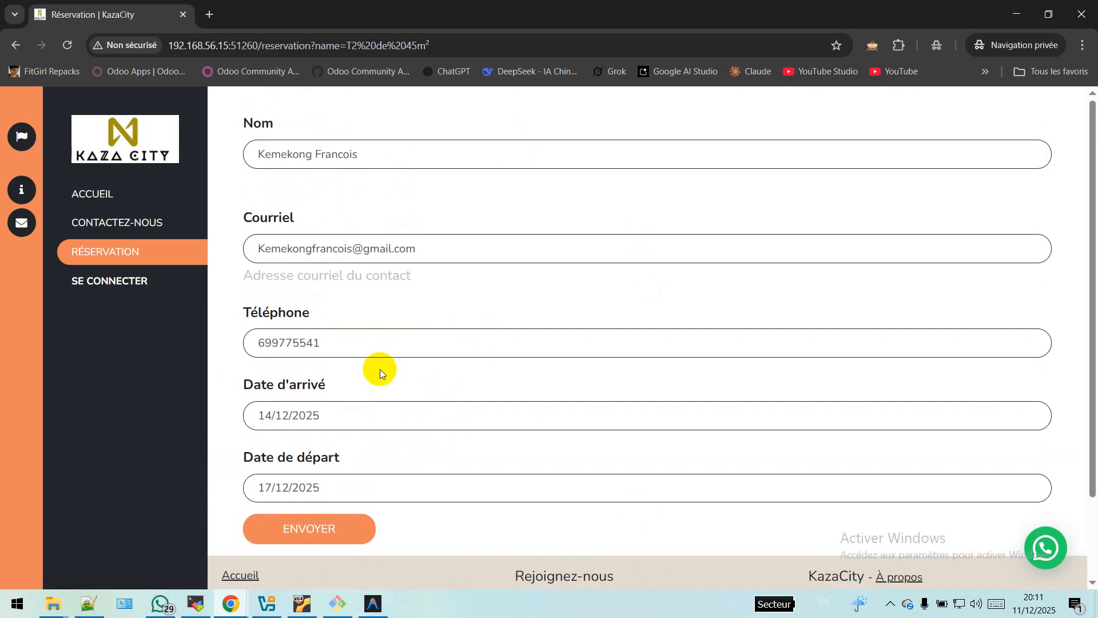
scroll(379, 372, down, 2)
click(325, 435)
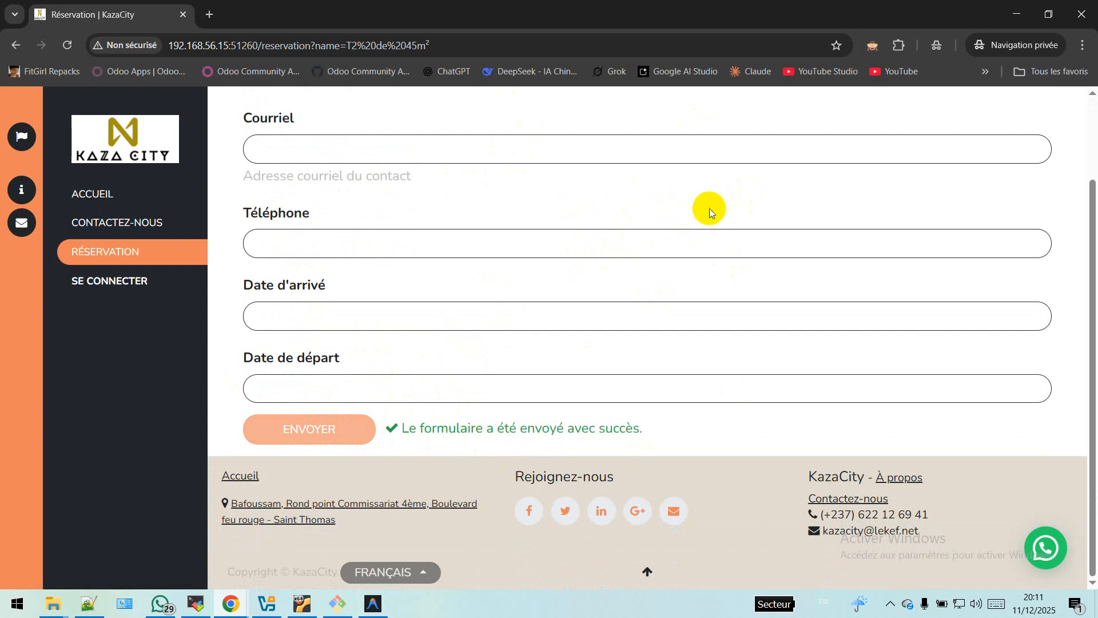
scroll(423, 346, up, 2)
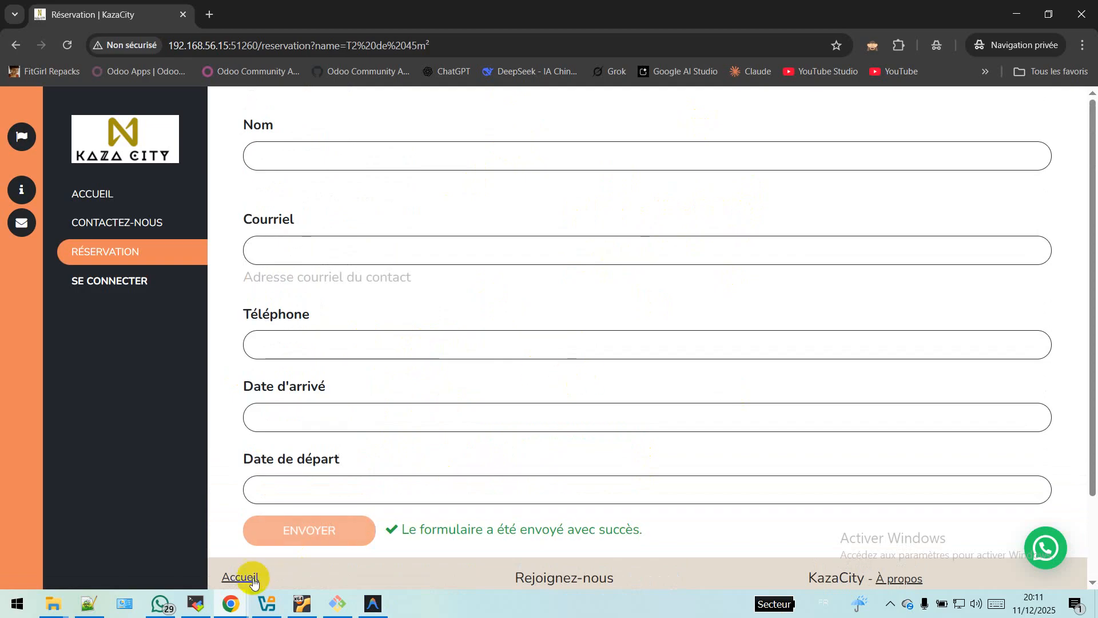
click(235, 608)
Step: Switch to the Odoo back end and open the CRM Pistes > Pistes list
click(154, 535)
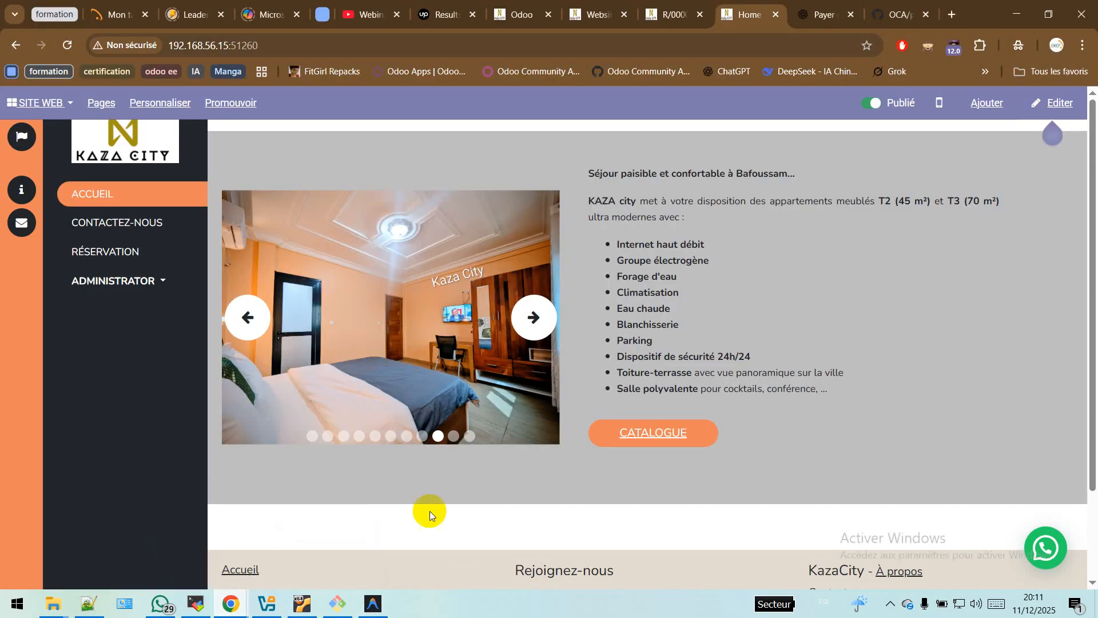
click(517, 14)
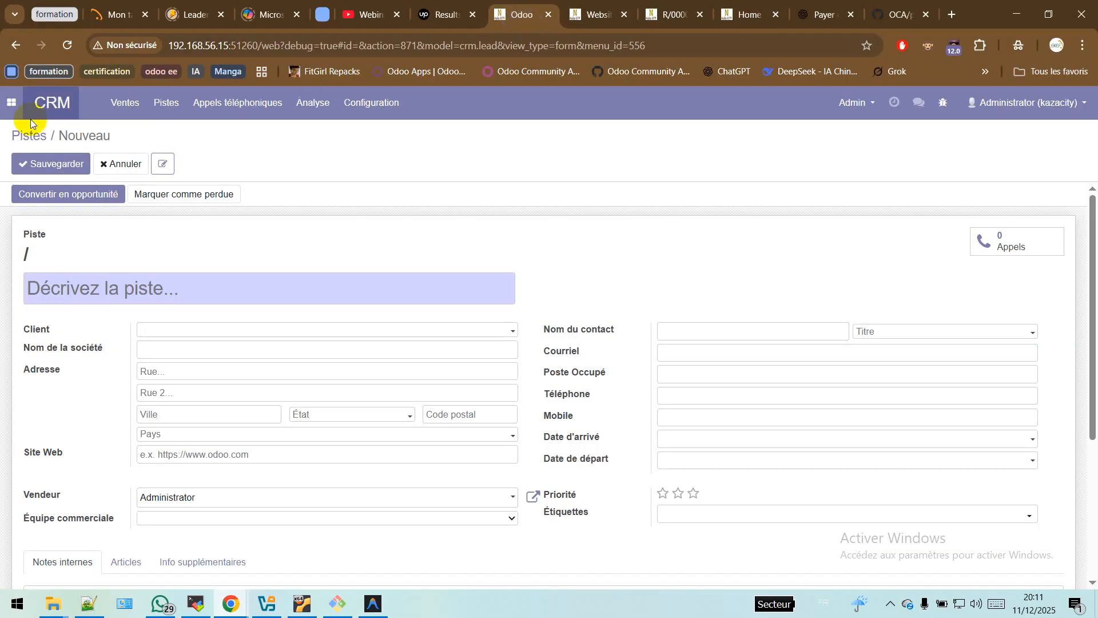
click(52, 115)
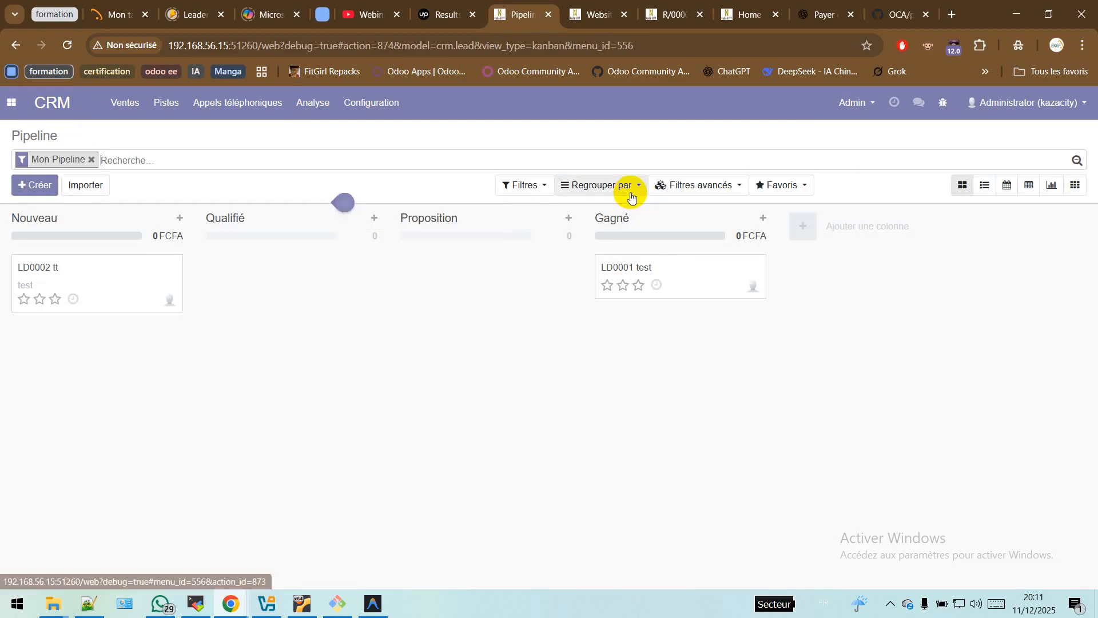
click(166, 103)
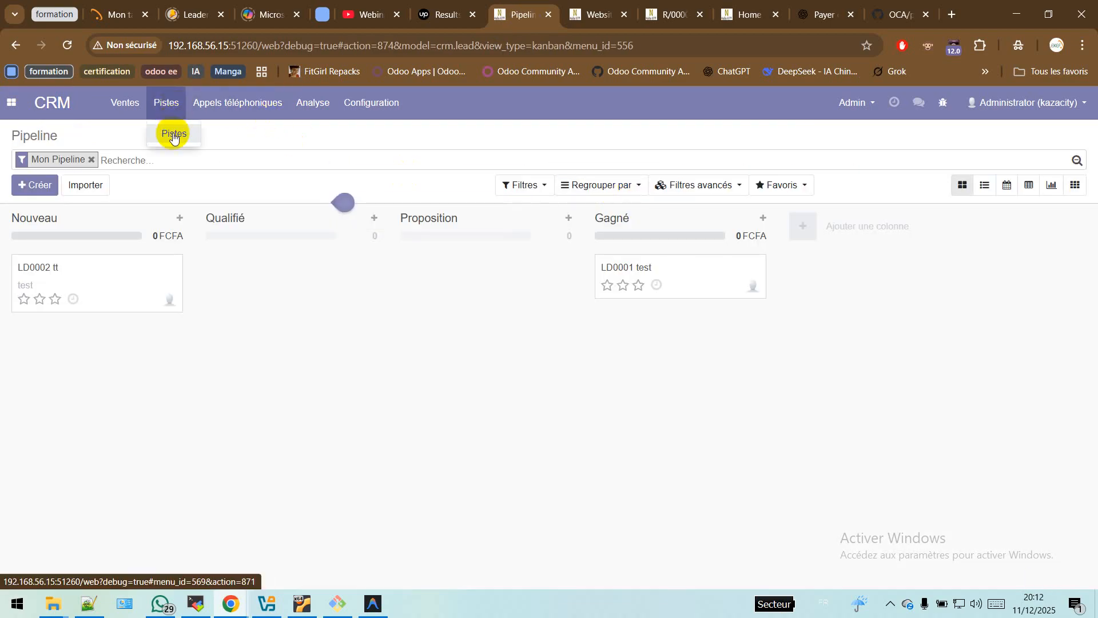
click(178, 141)
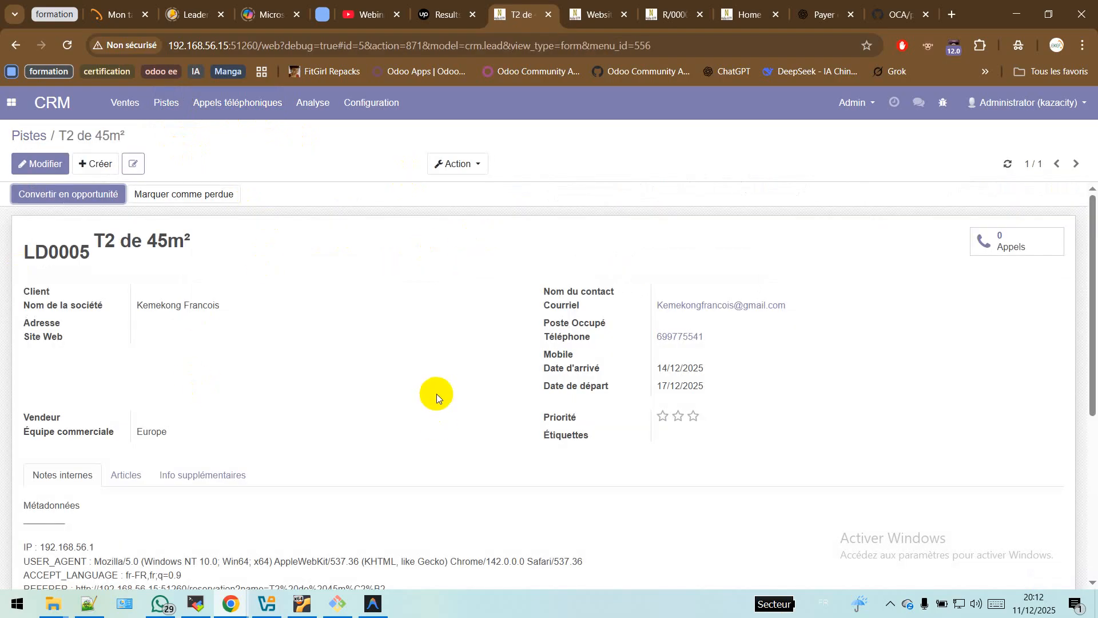
Step: Review the new LD0005 'T2 de 45m²' lead, then return to the KazaCity home page
scroll(445, 424, down, 4)
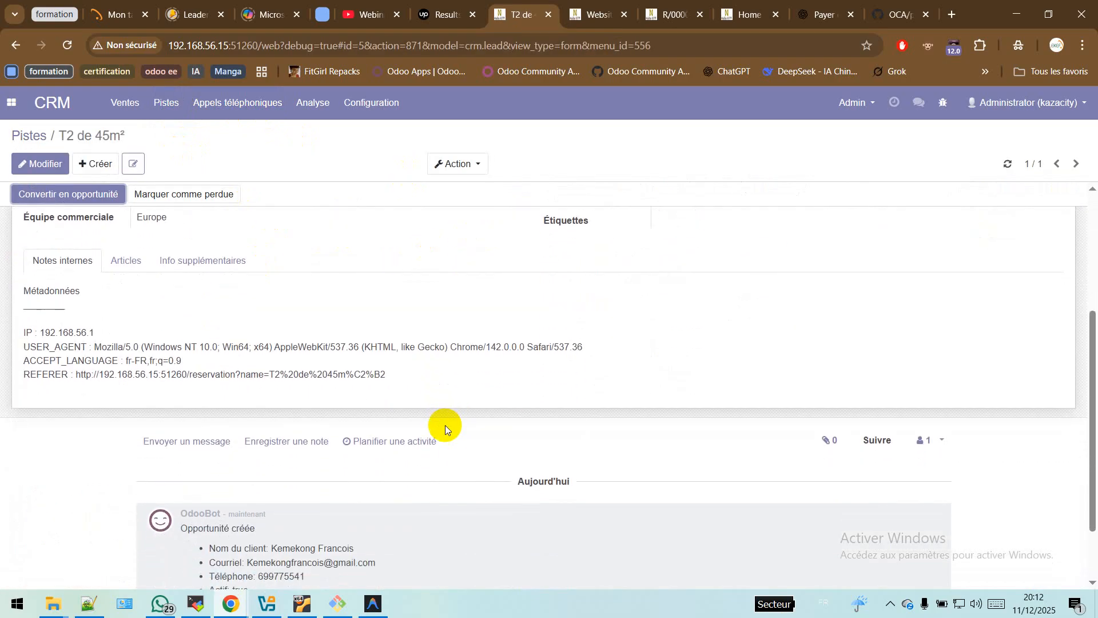
scroll(445, 424, up, 3)
scroll(445, 424, up, 1)
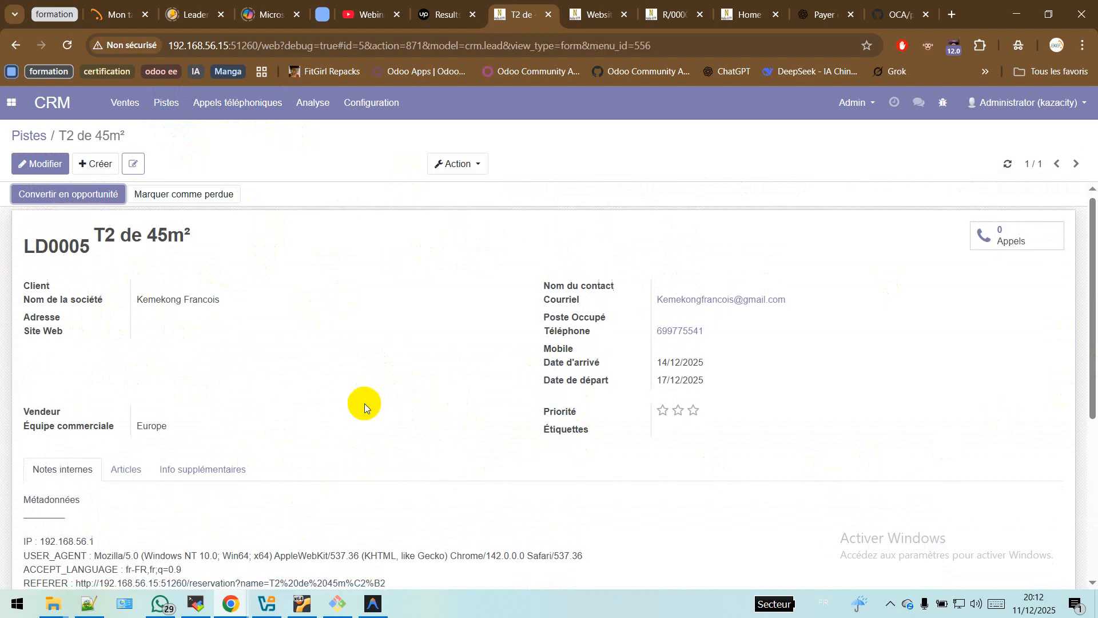
scroll(365, 403, down, 3)
scroll(365, 403, up, 3)
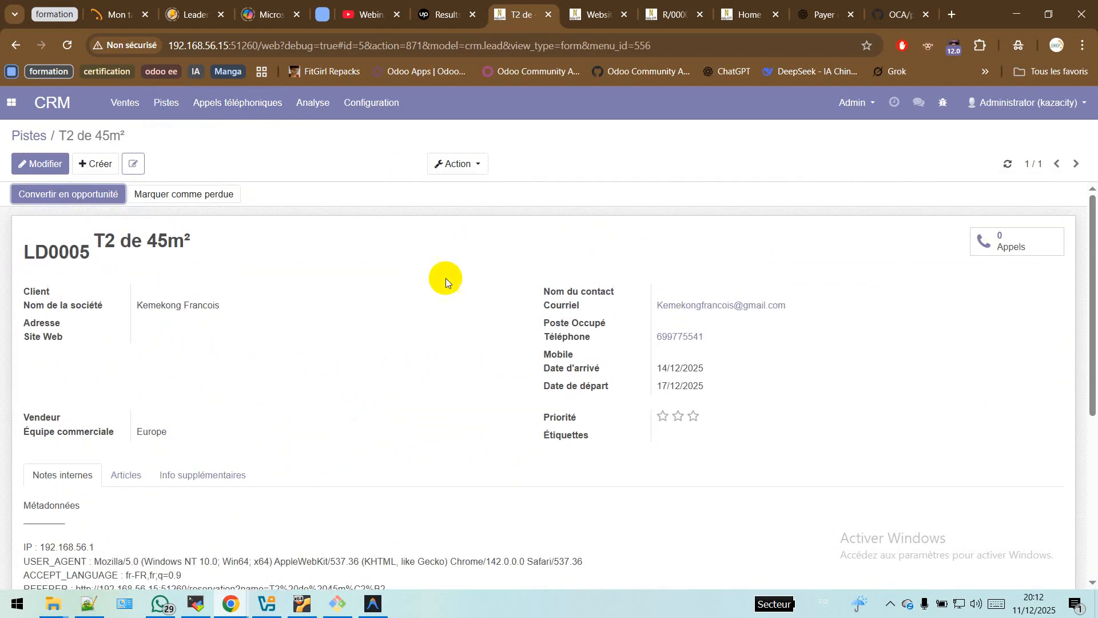
click(744, 15)
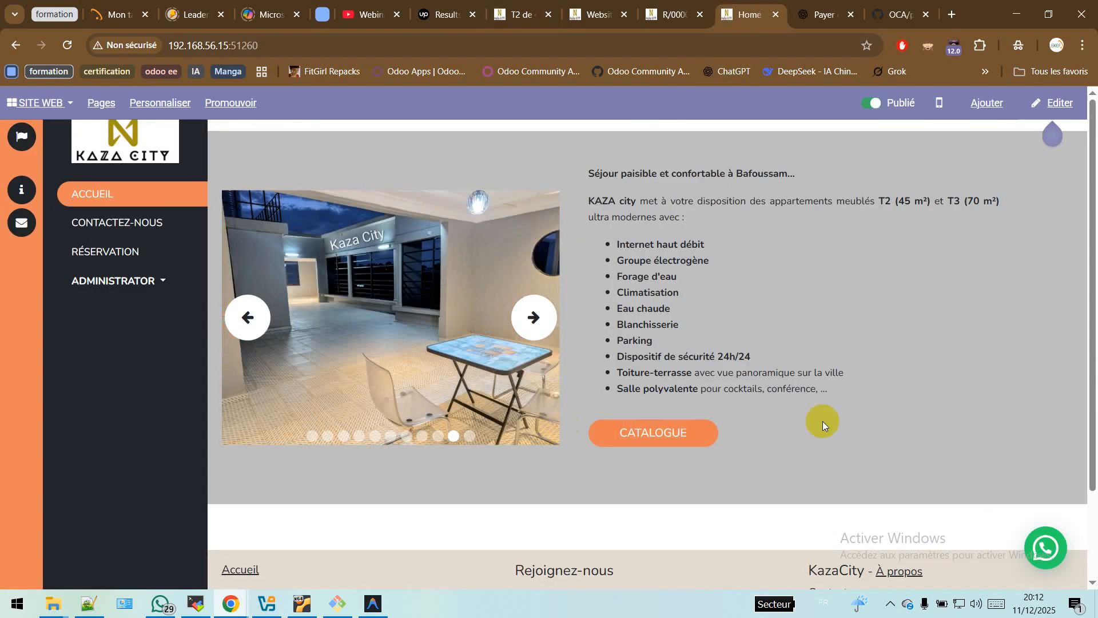
Step: Open the catalogue page in the editor and bring up the Suites RESERVER link settings
click(676, 433)
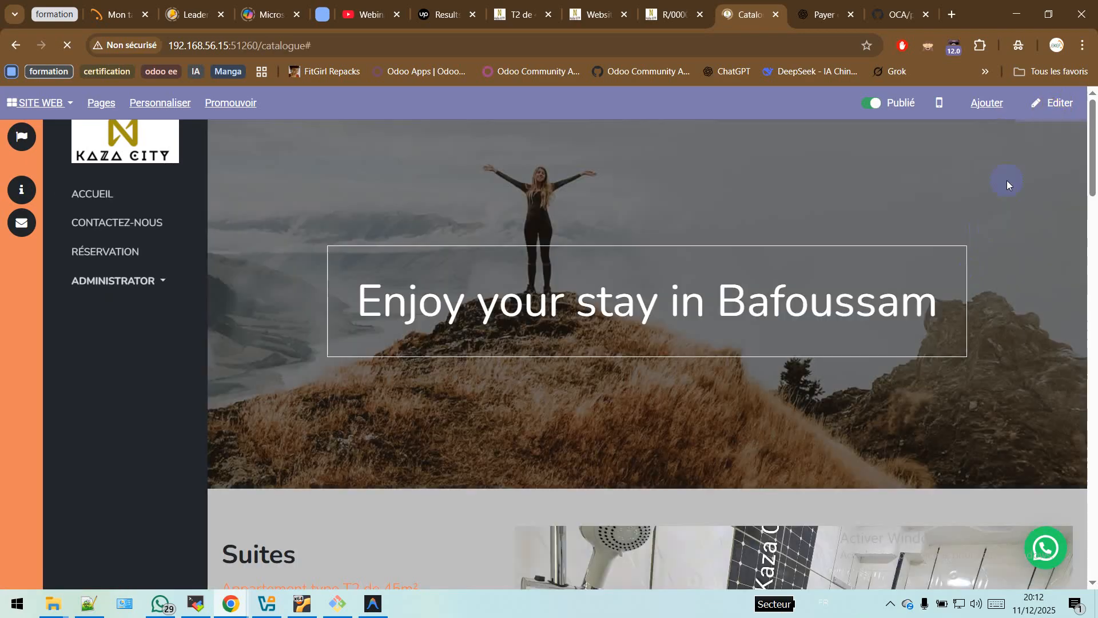
click(1055, 103)
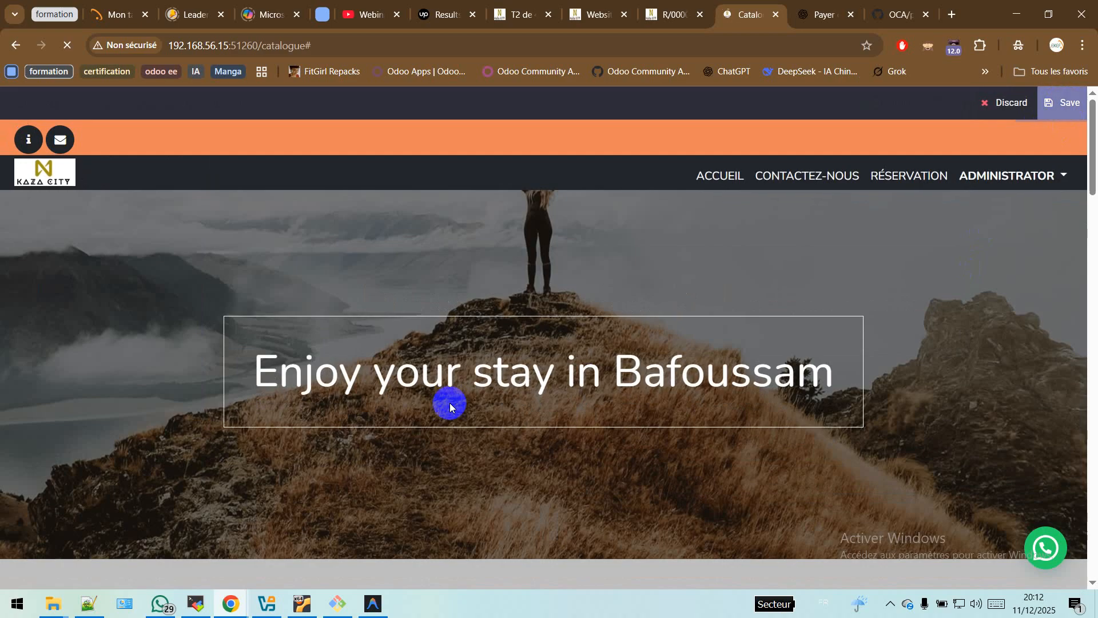
scroll(457, 411, down, 3)
scroll(385, 436, down, 2)
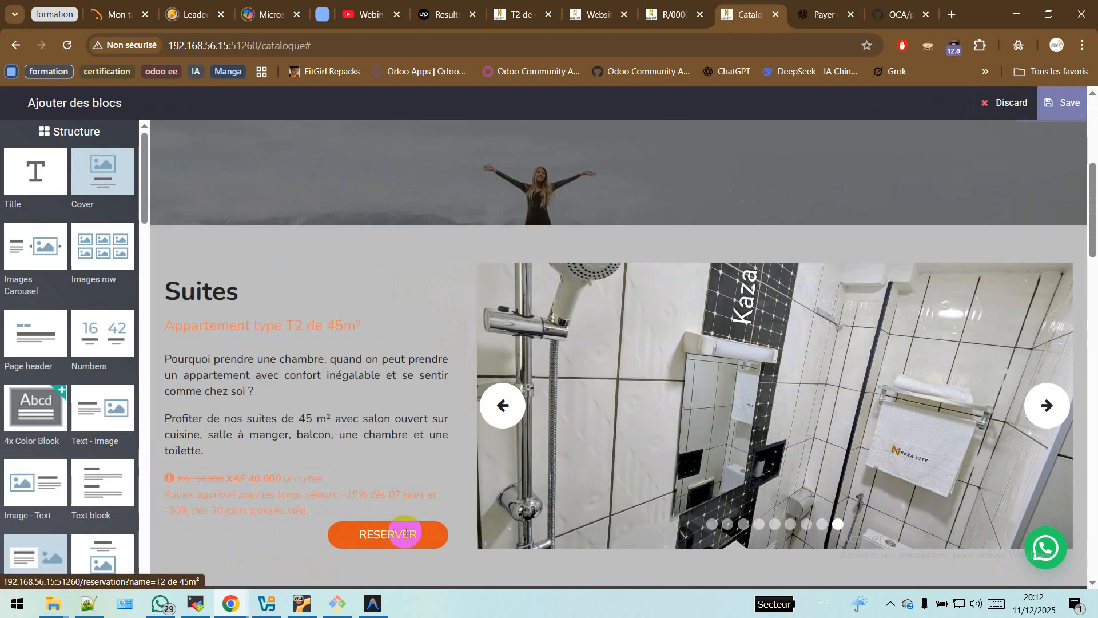
double_click(426, 533)
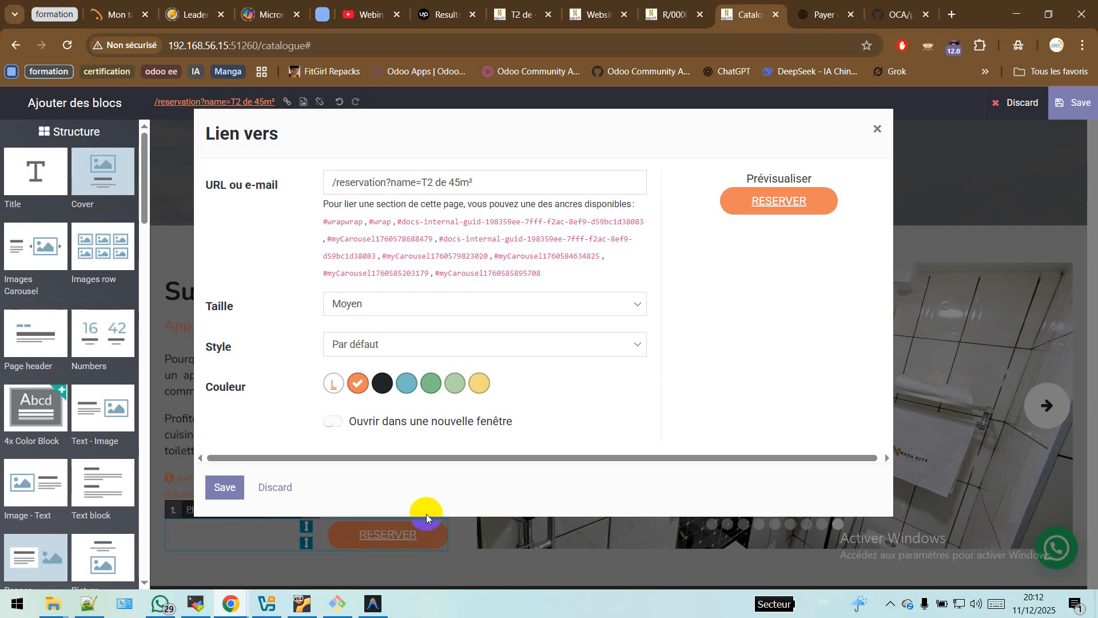
Step: Compare 'T2 de 45m²' in the link URL with the CRM lead title, then close the link dialog
triple_click(386, 182)
click(488, 181)
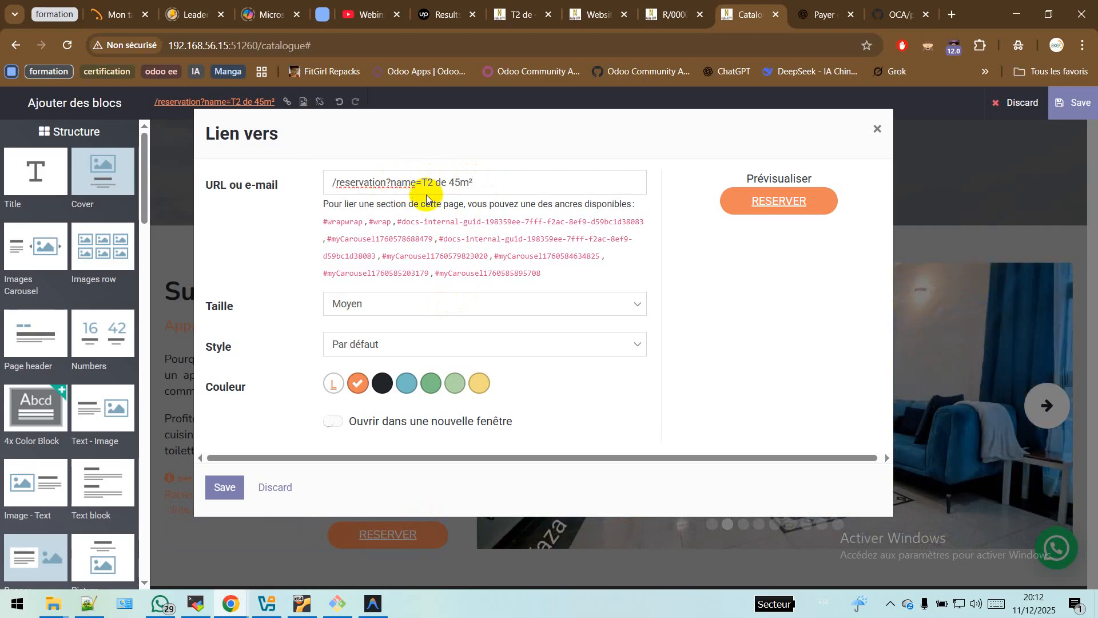
mouse_move(423, 185)
mouse_down()
mouse_move(490, 179)
mouse_move(438, 178)
mouse_up()
click(483, 180)
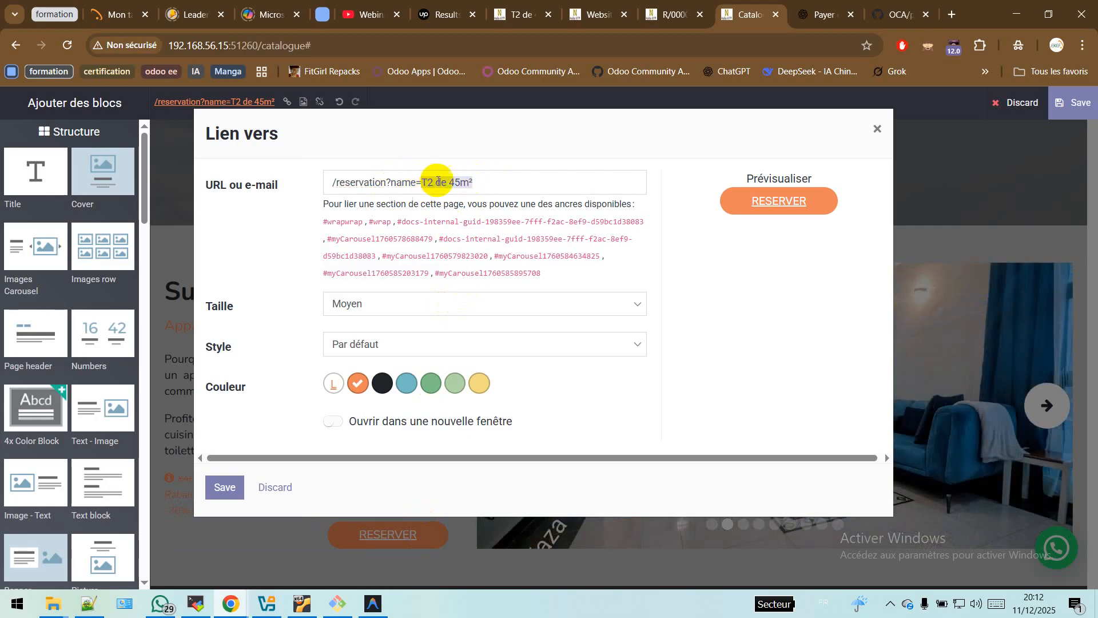
click(521, 15)
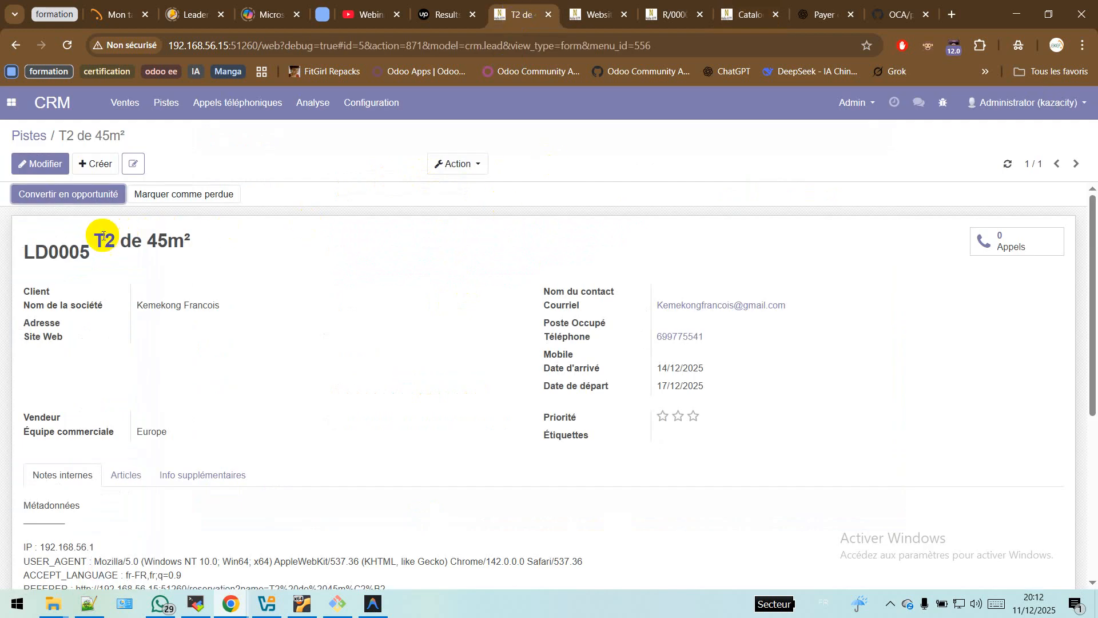
drag(96, 235, 216, 233)
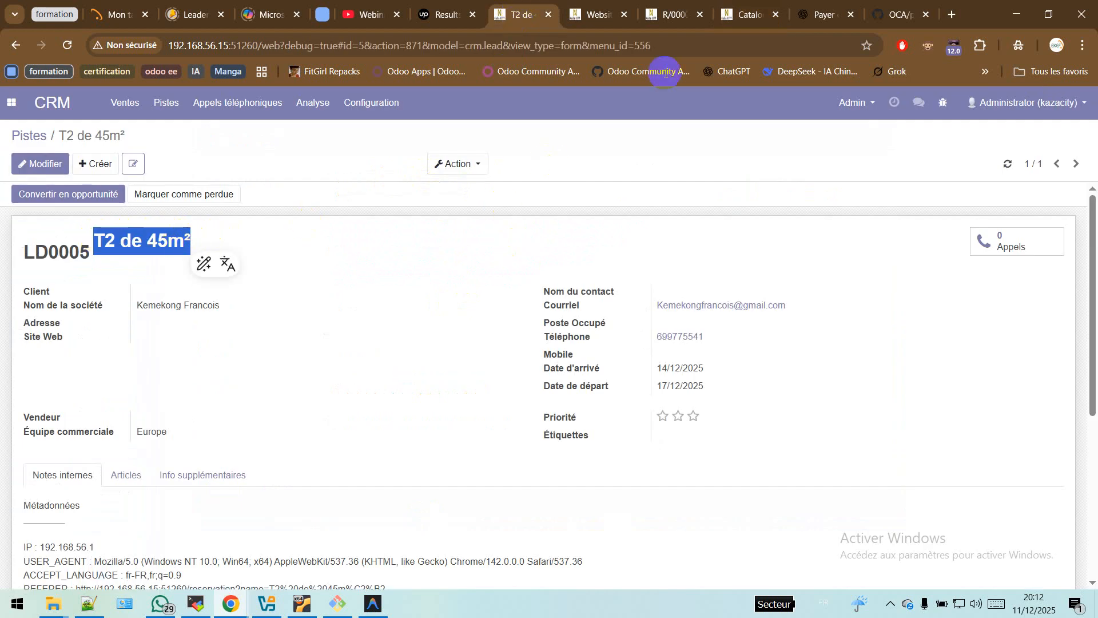
click(743, 14)
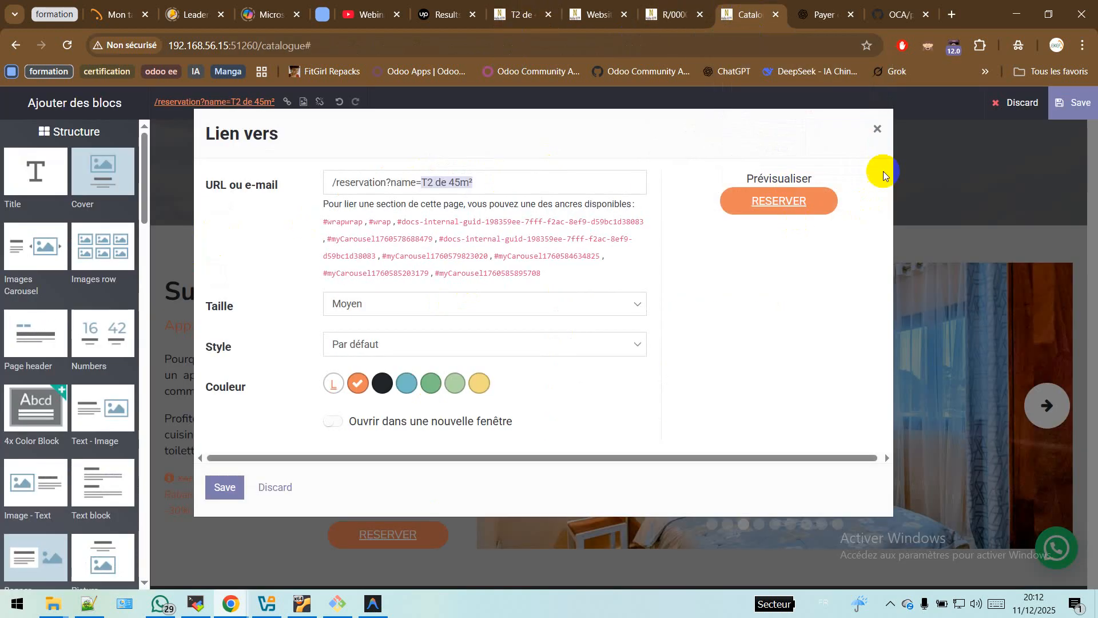
click(876, 127)
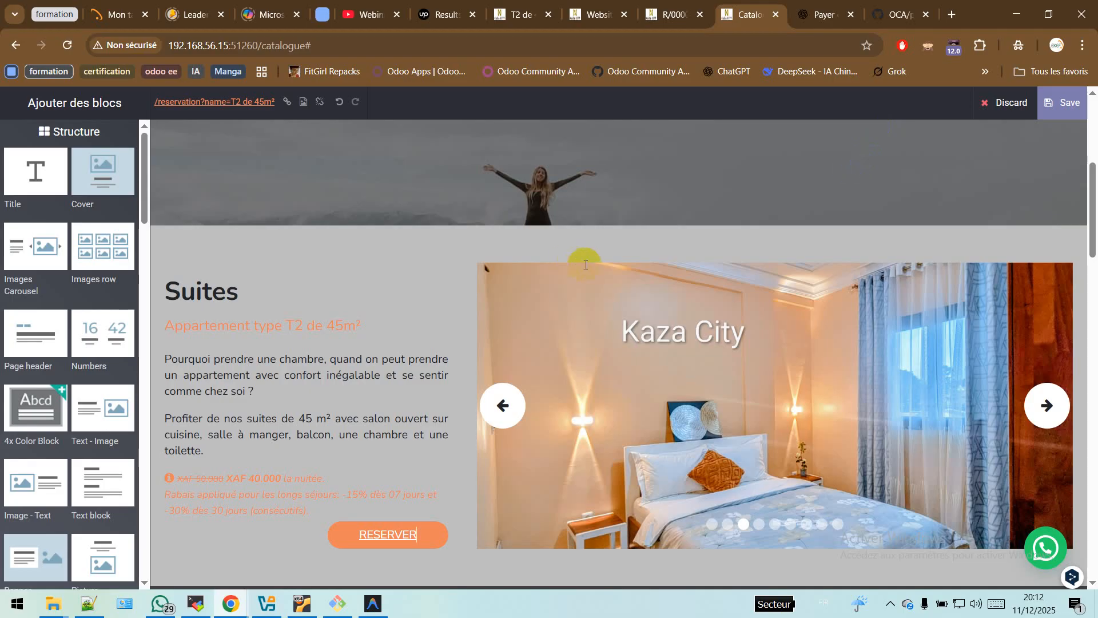
Step: Discard the catalogue edits and go to the RÉSERVATION page
scroll(287, 368, down, 4)
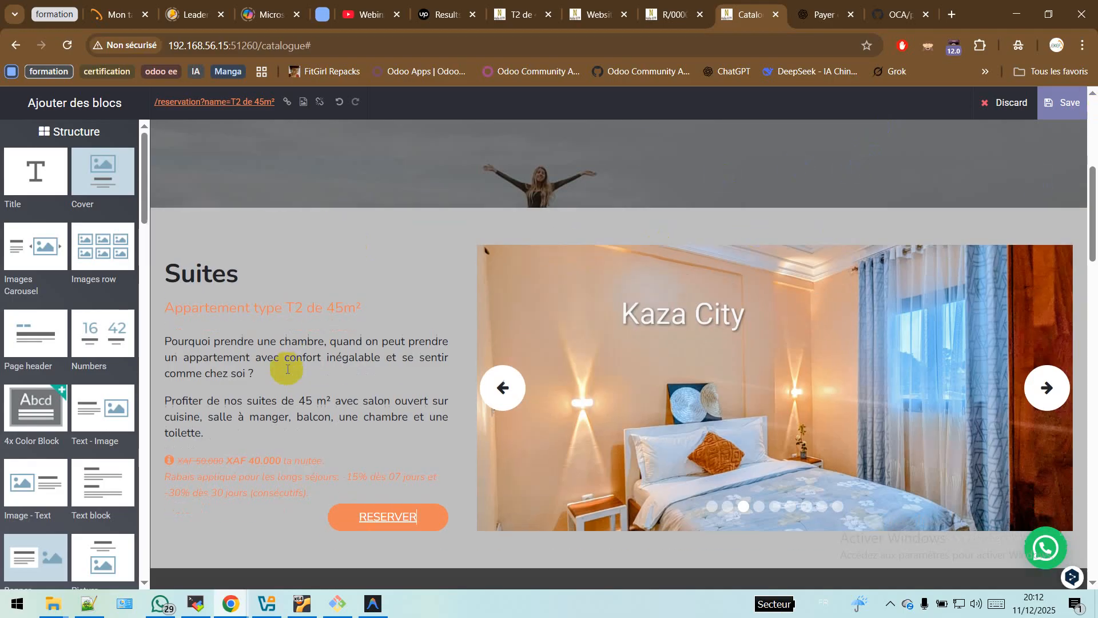
scroll(287, 368, up, 4)
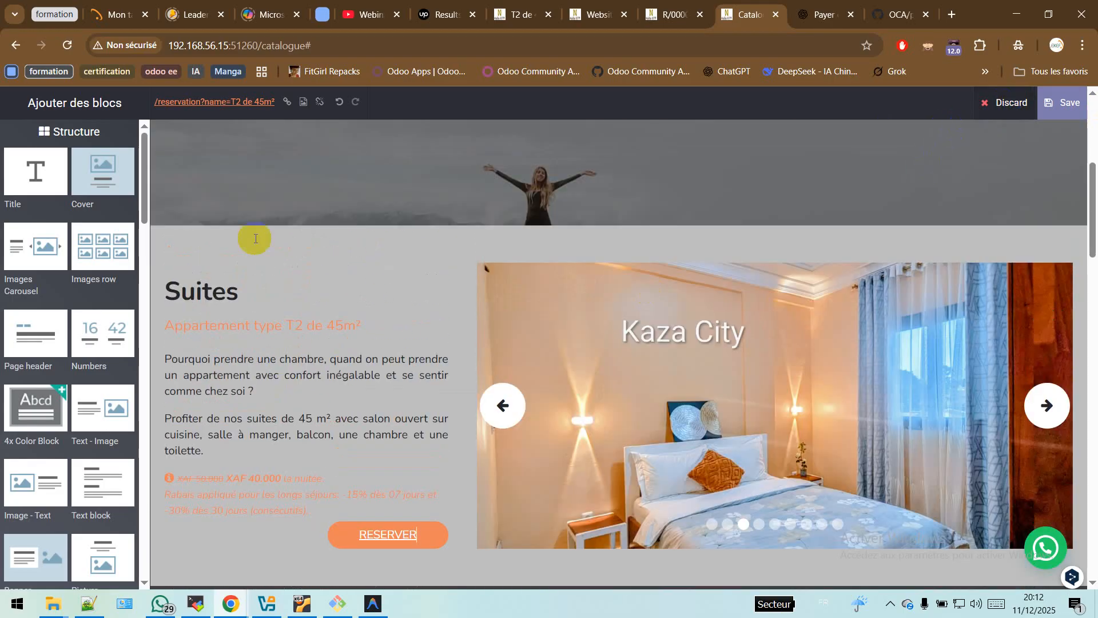
click(1001, 104)
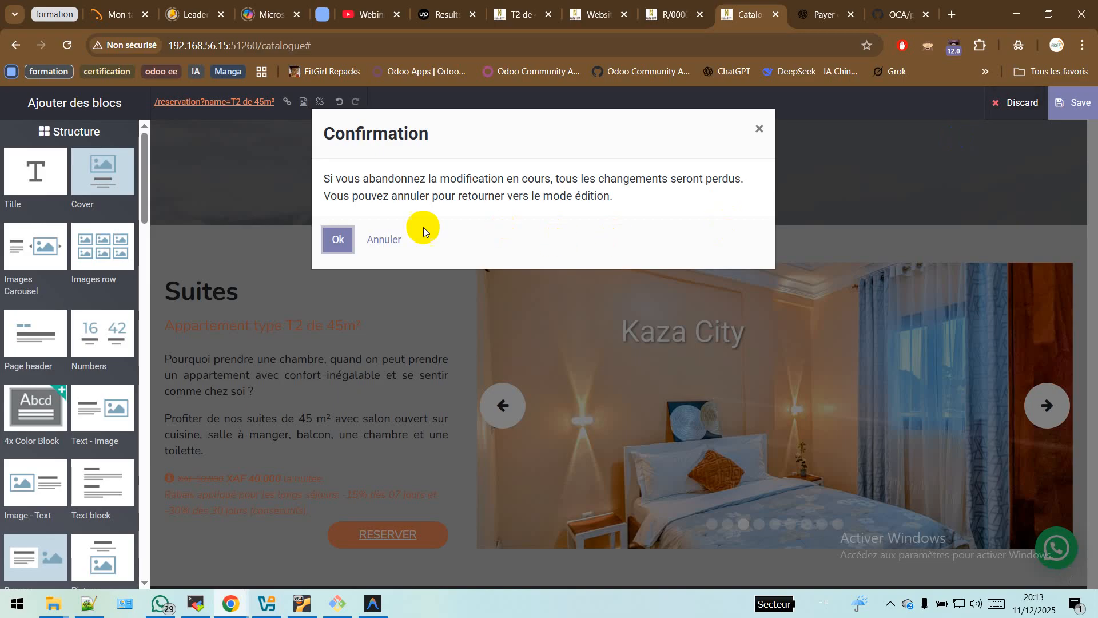
click(343, 241)
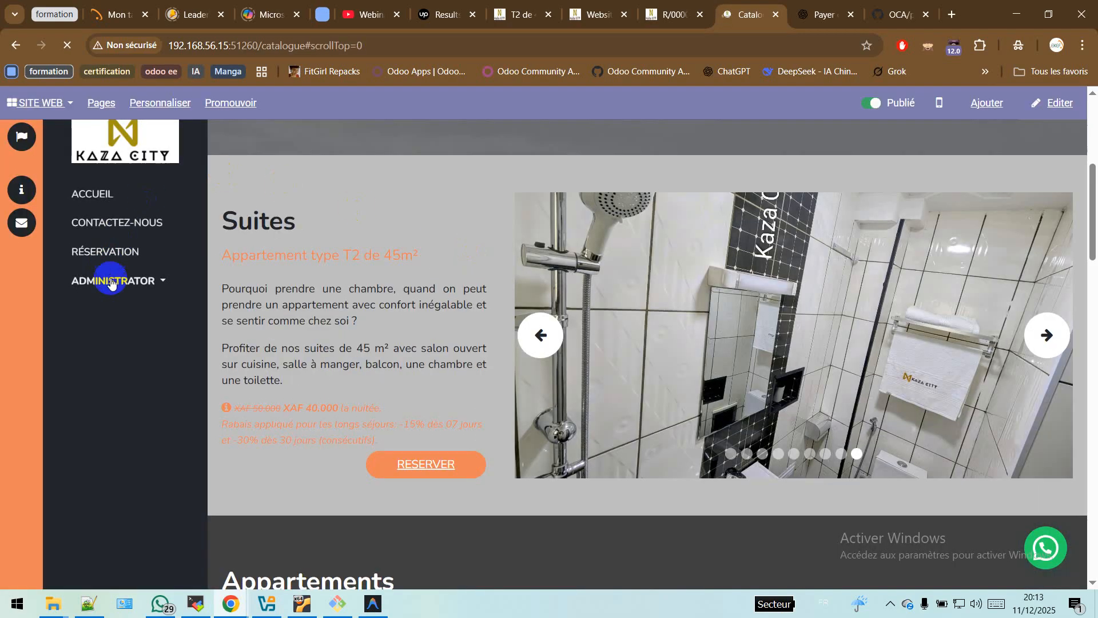
click(122, 263)
click(124, 255)
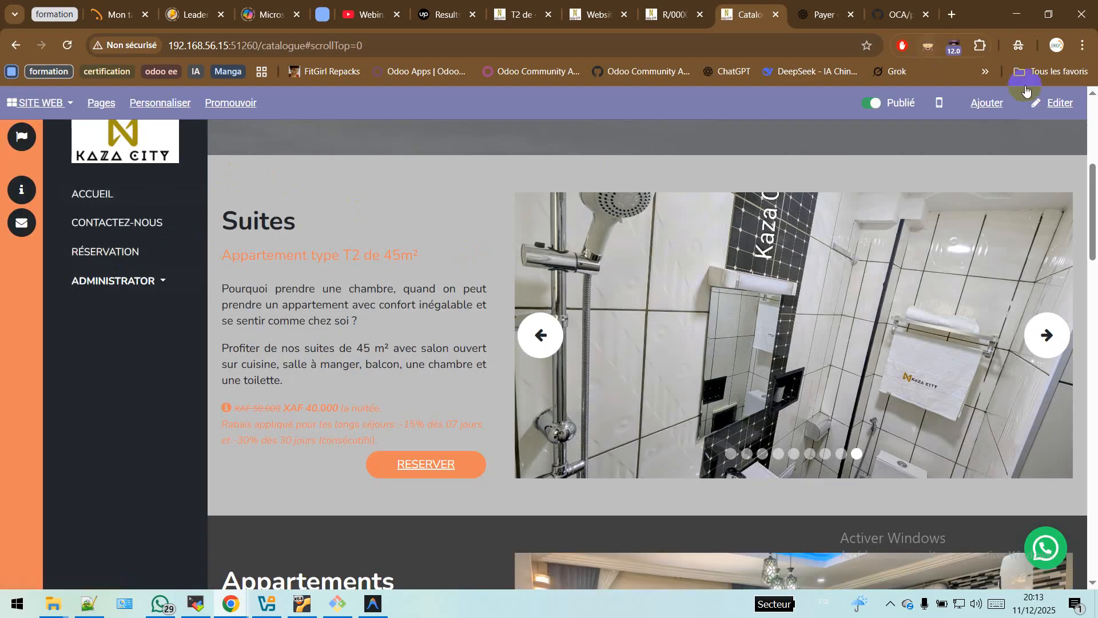
click(121, 256)
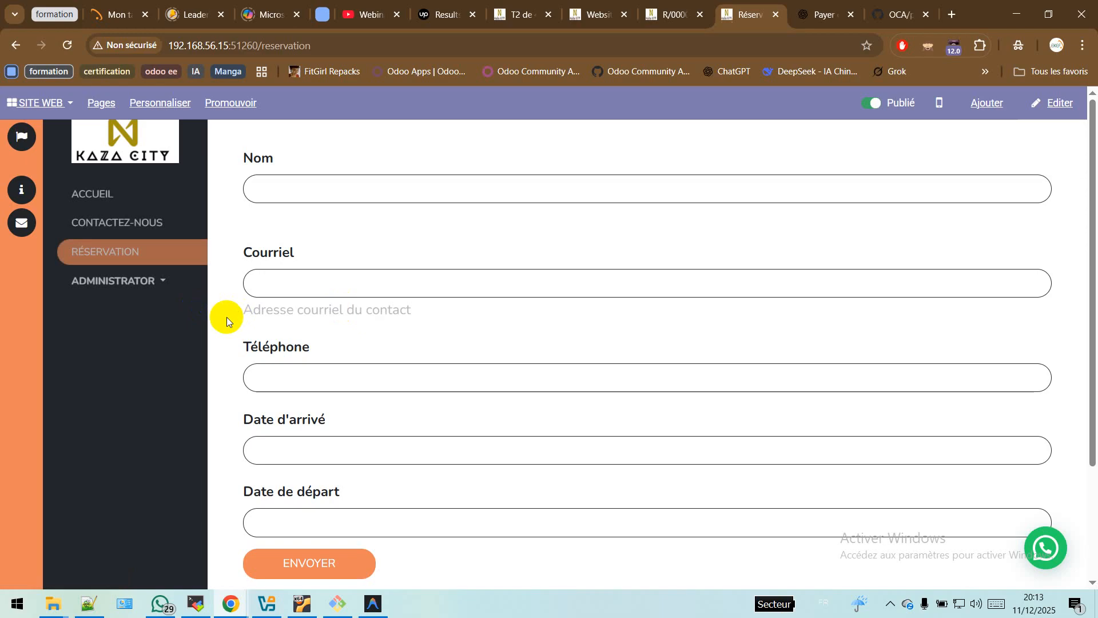
Step: Open the /reservation page in the website editor and review its fields, including Nom de chambre
click(1053, 108)
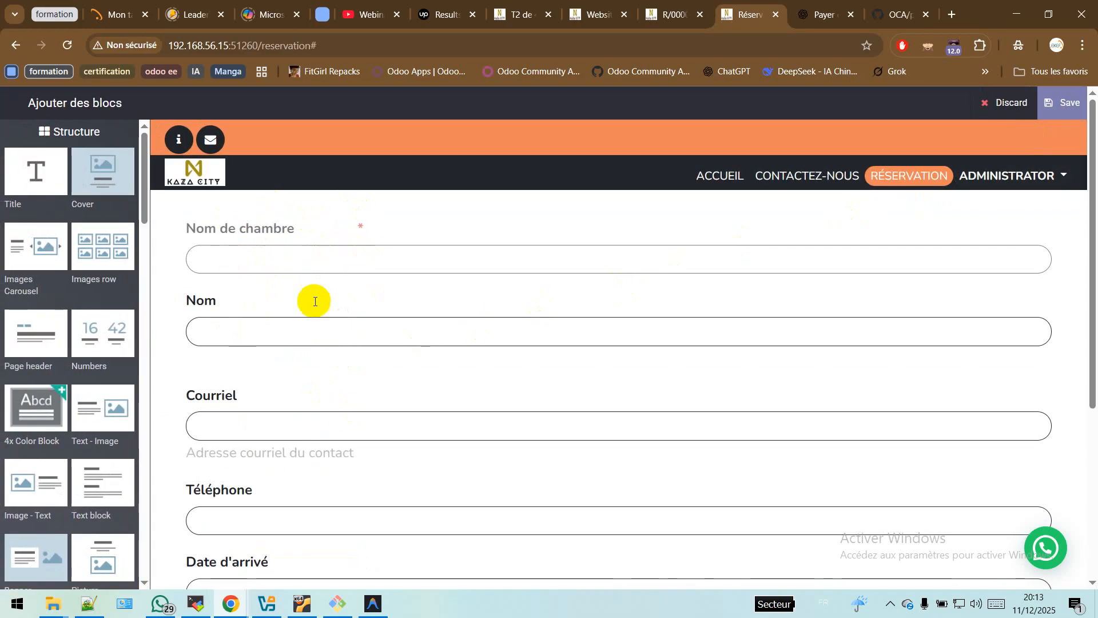
scroll(314, 301, down, 4)
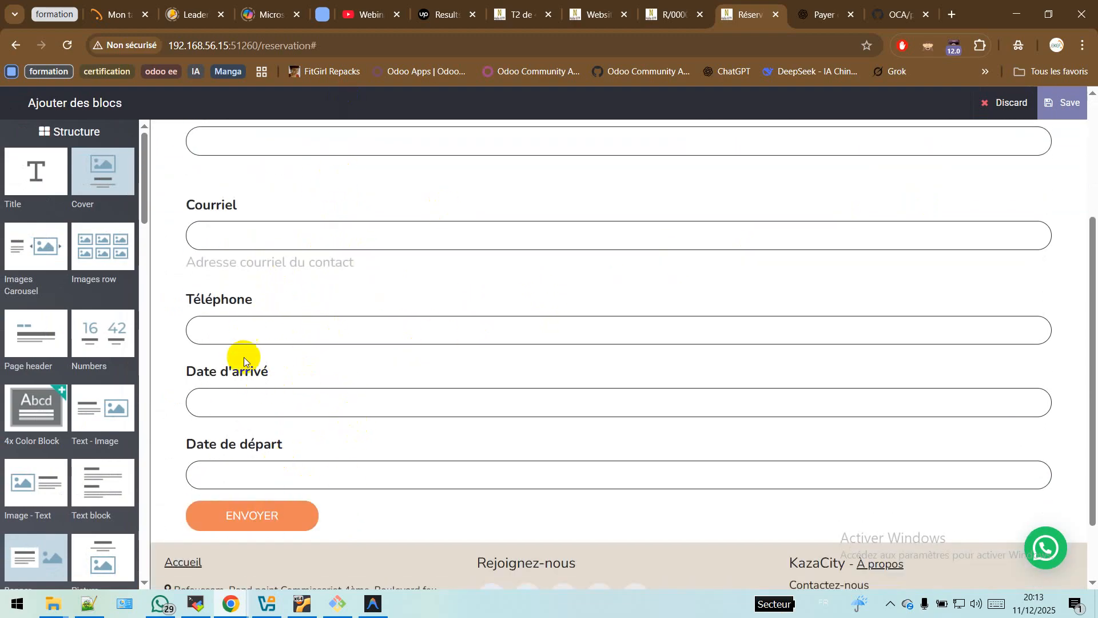
scroll(405, 253, up, 2)
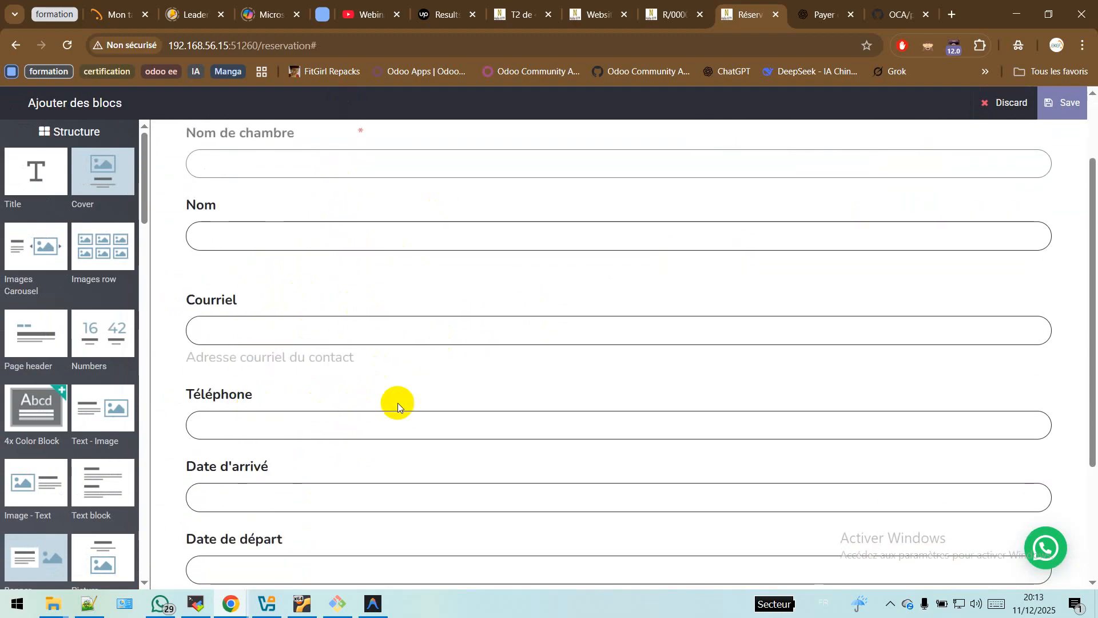
Step: On lead LD0005, launch the view customisation assistant for the crm.lead.form.lead form
click(522, 15)
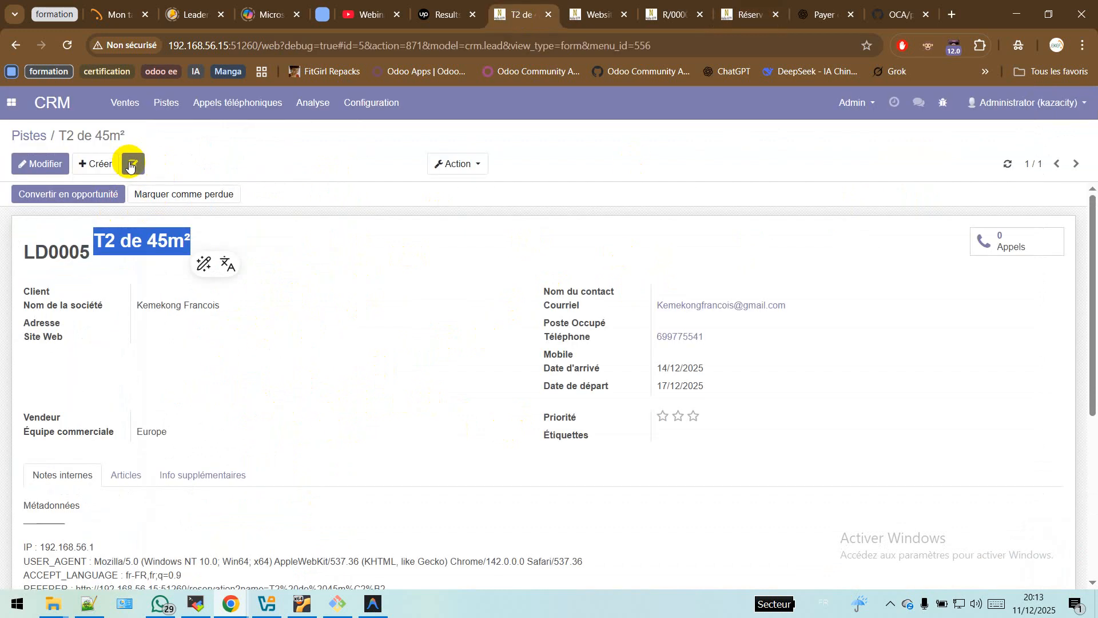
drag(544, 366, 584, 383)
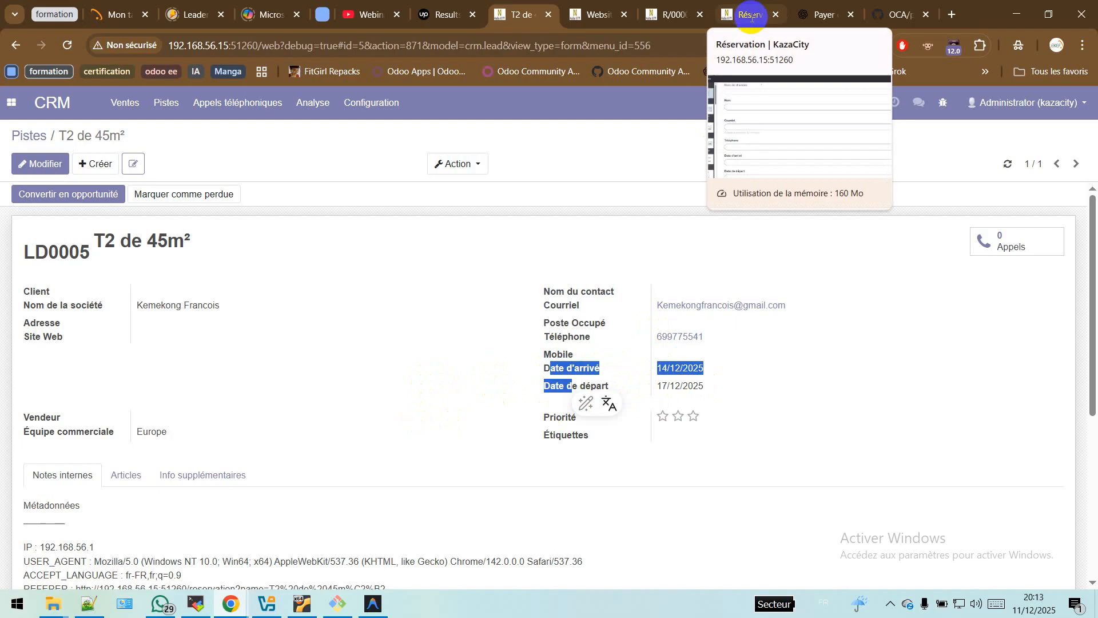
click(543, 358)
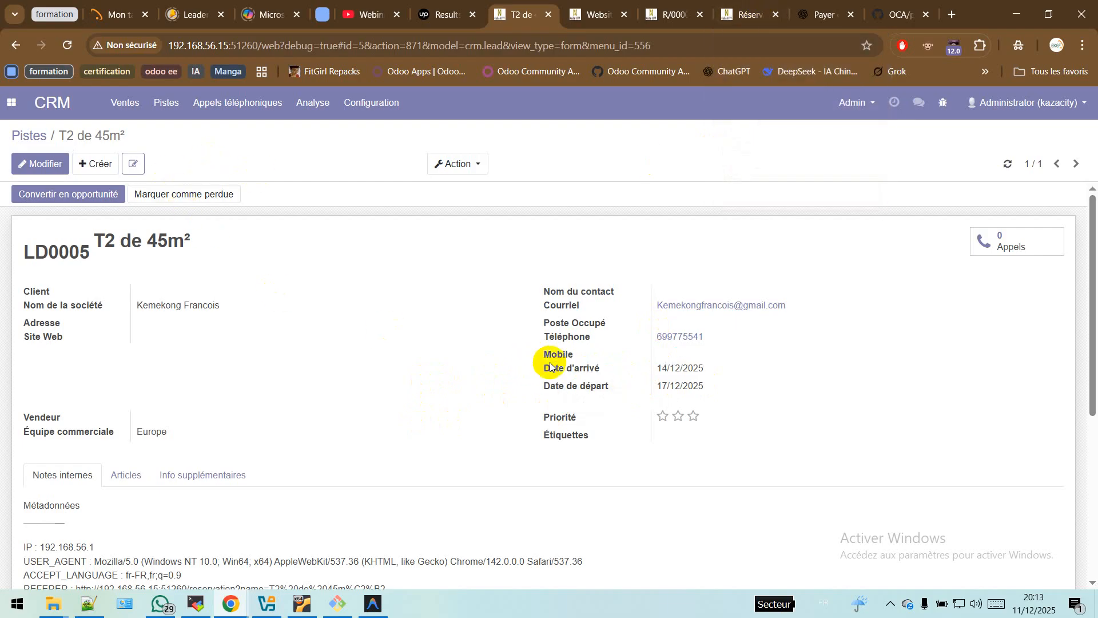
click(135, 163)
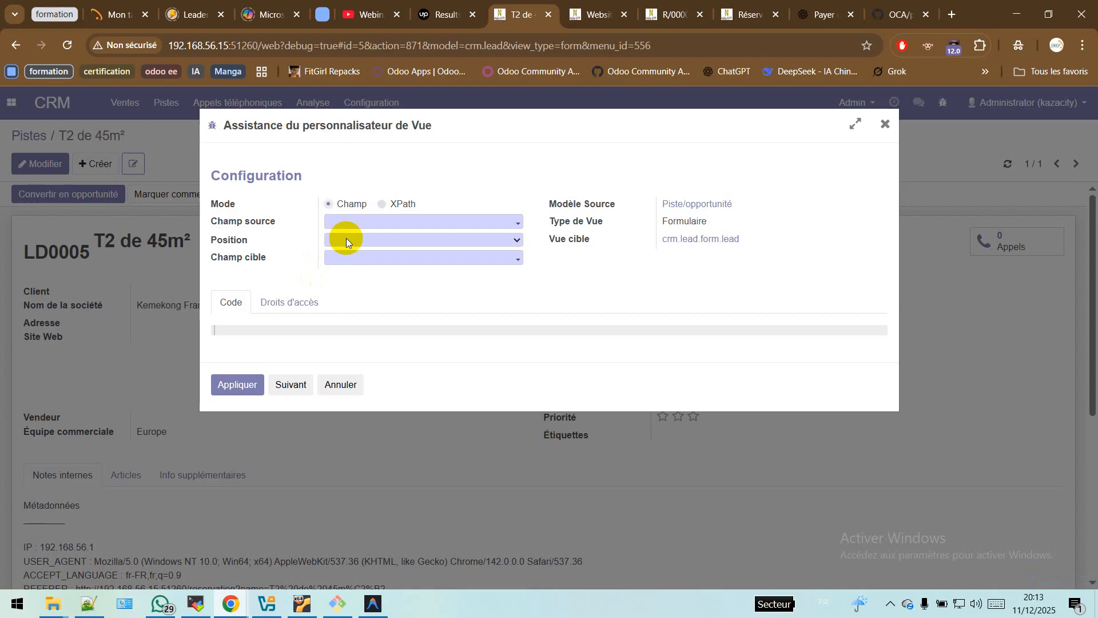
Step: Create a new source field with the technical name x_numero_whatapp
click(429, 223)
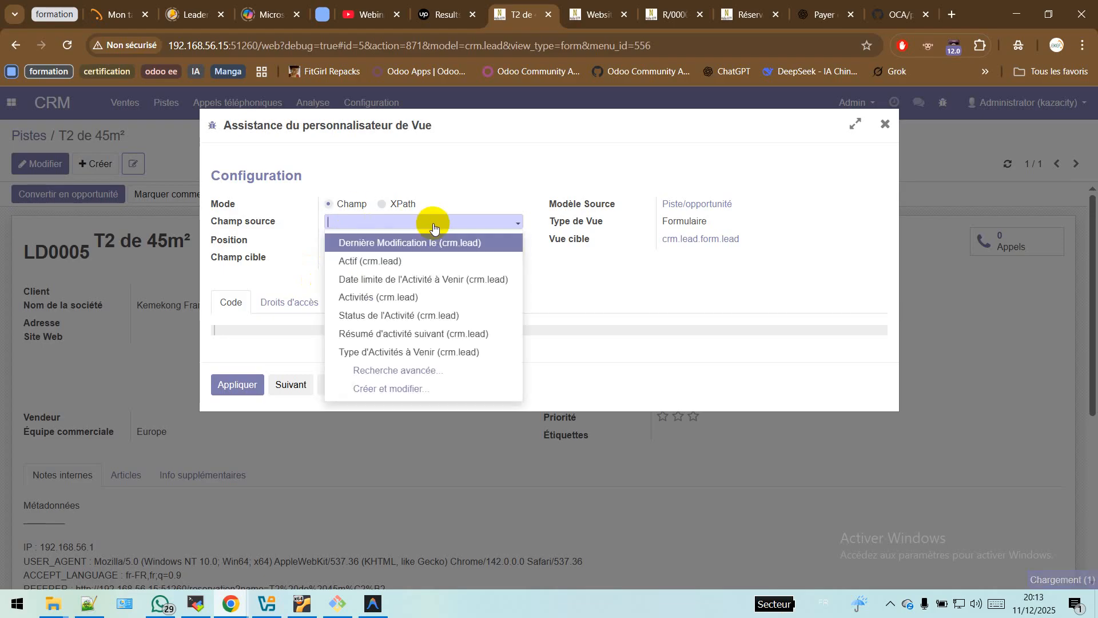
click(437, 388)
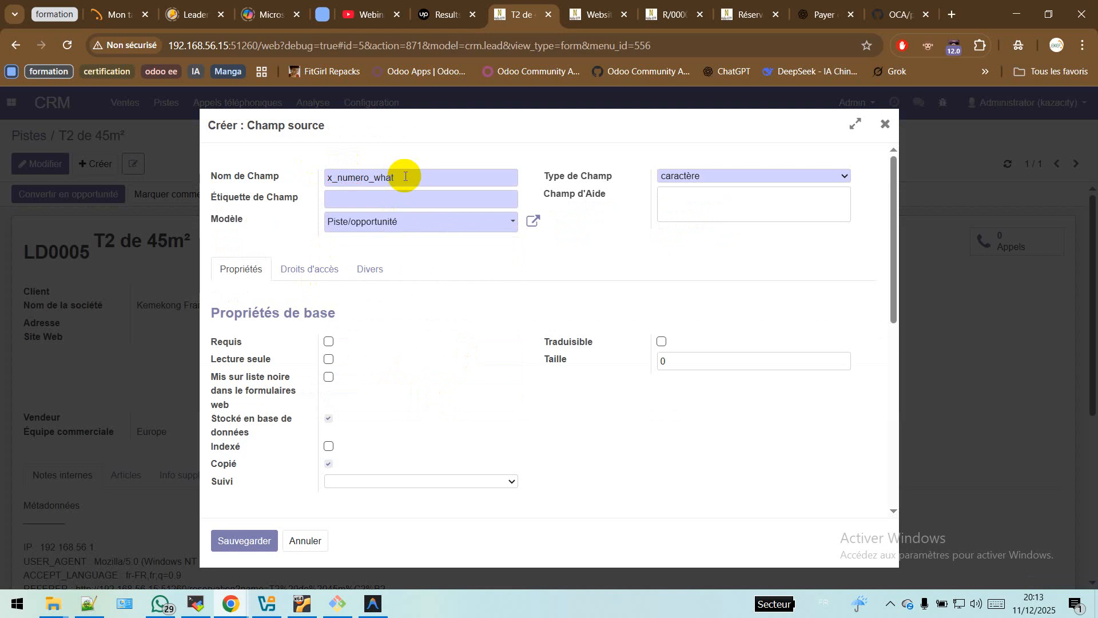
text(Ap)
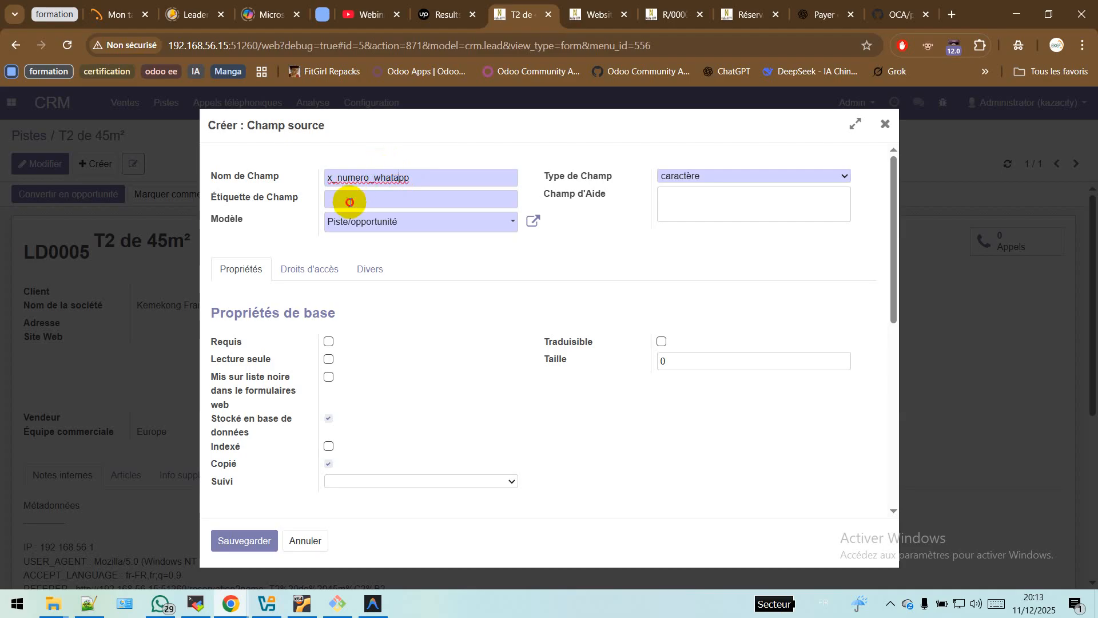
click(350, 202)
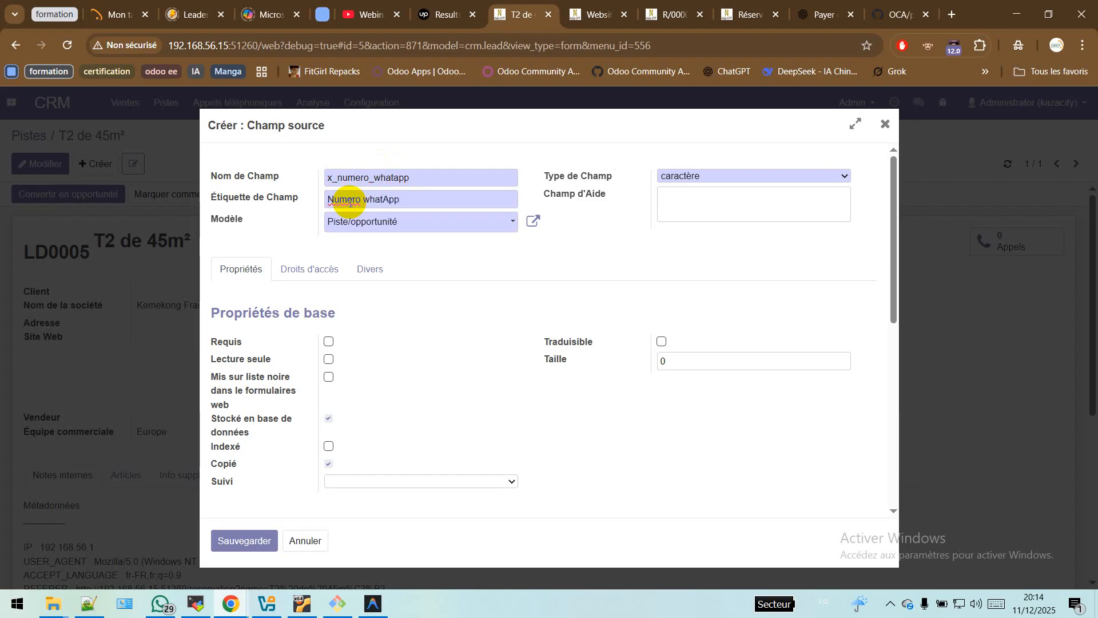
Step: Label the field 'Numéro WhatsApp', make it an integer, and save it
right_click(380, 200)
click(460, 197)
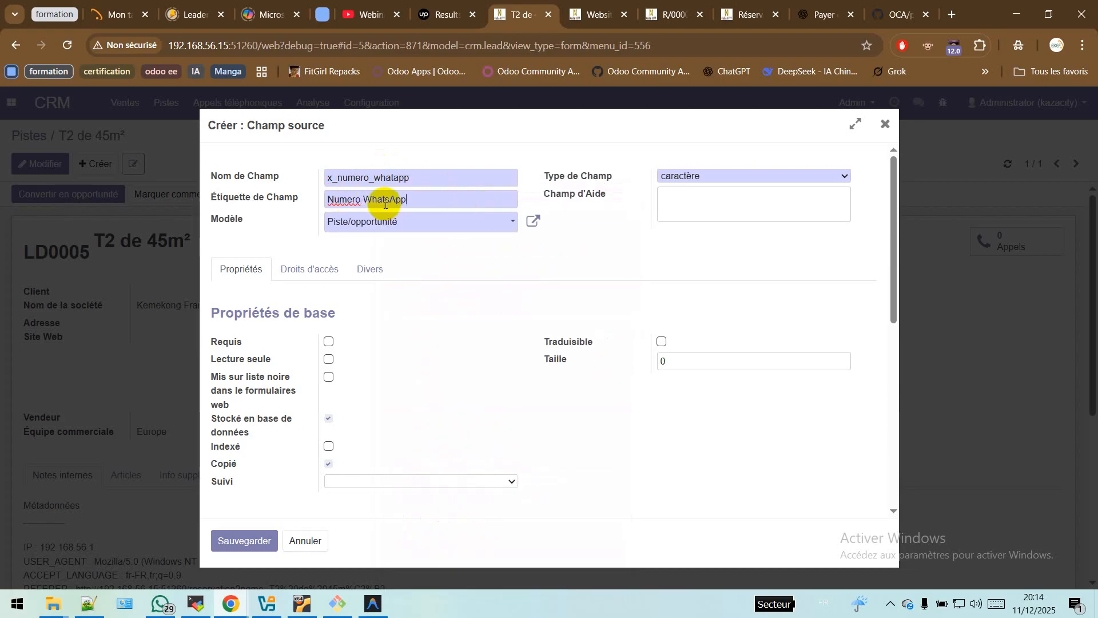
right_click(354, 199)
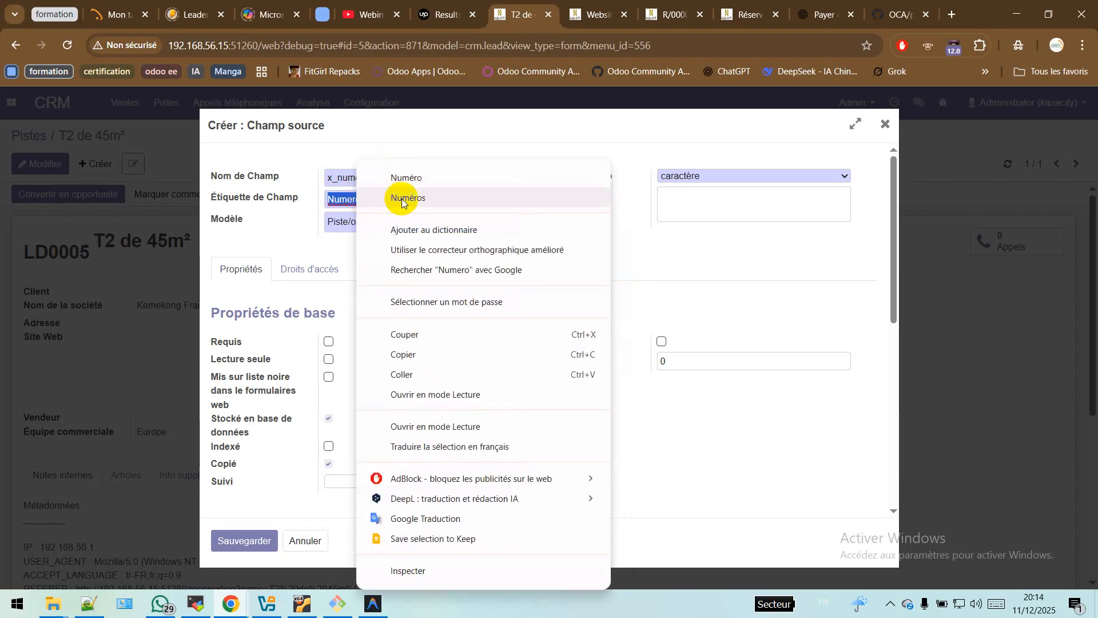
click(466, 178)
click(756, 177)
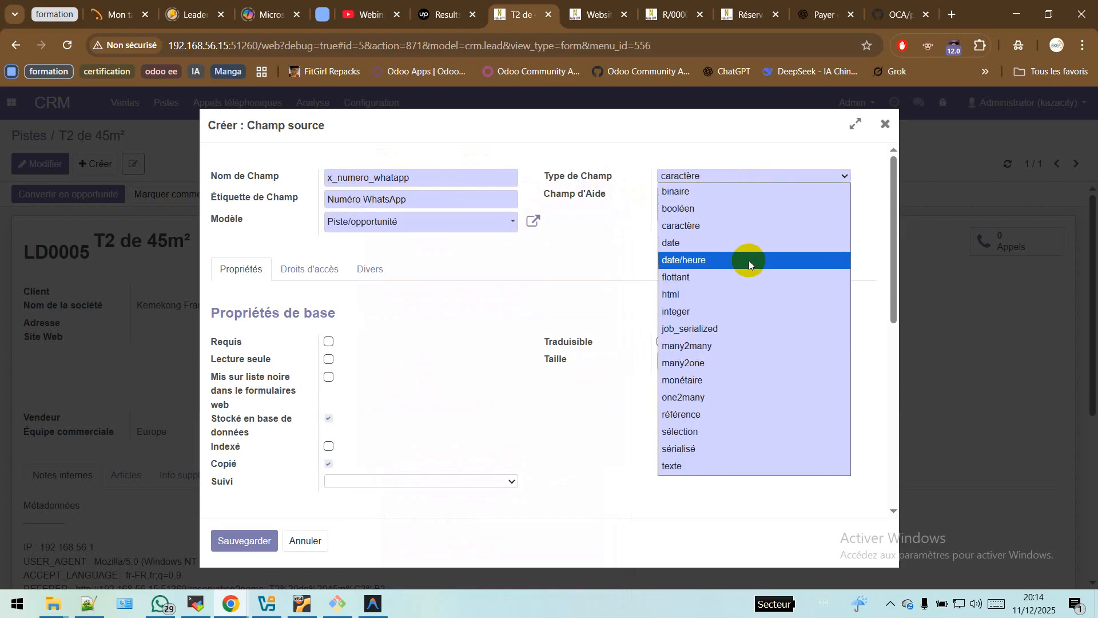
click(703, 311)
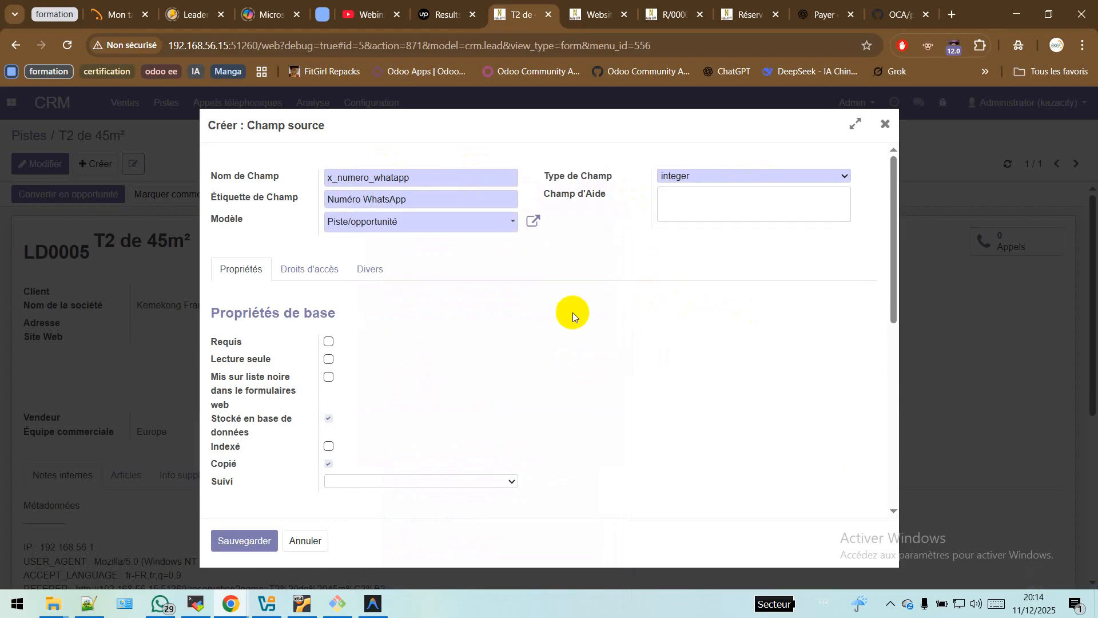
click(253, 538)
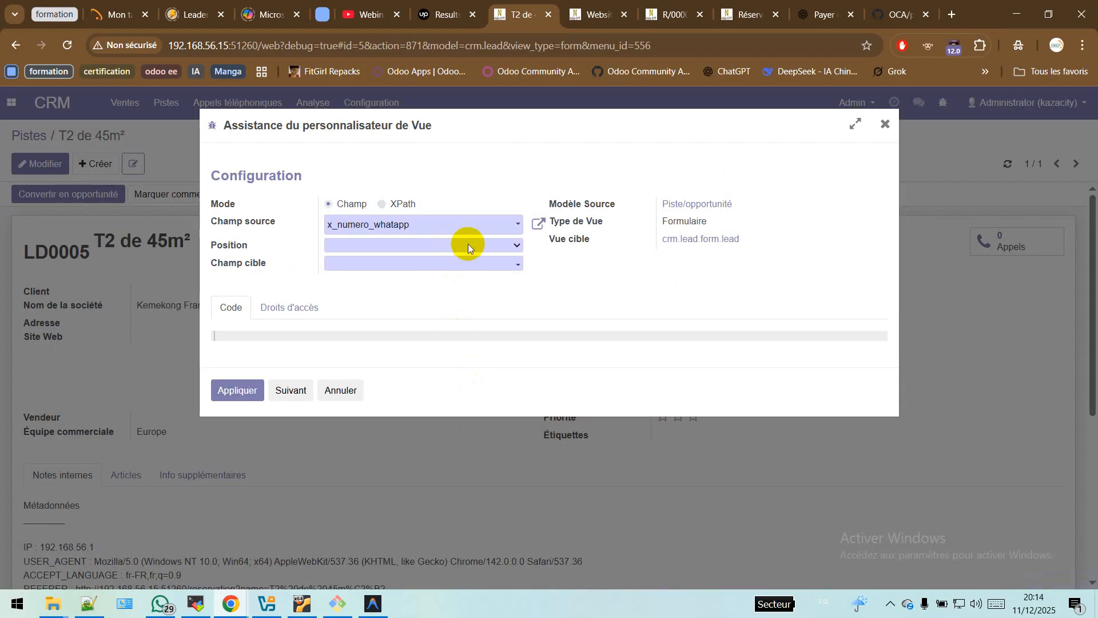
Step: Set Position to Après with Site Web (crm.lead) as Champ cible and apply the customisation
click(469, 245)
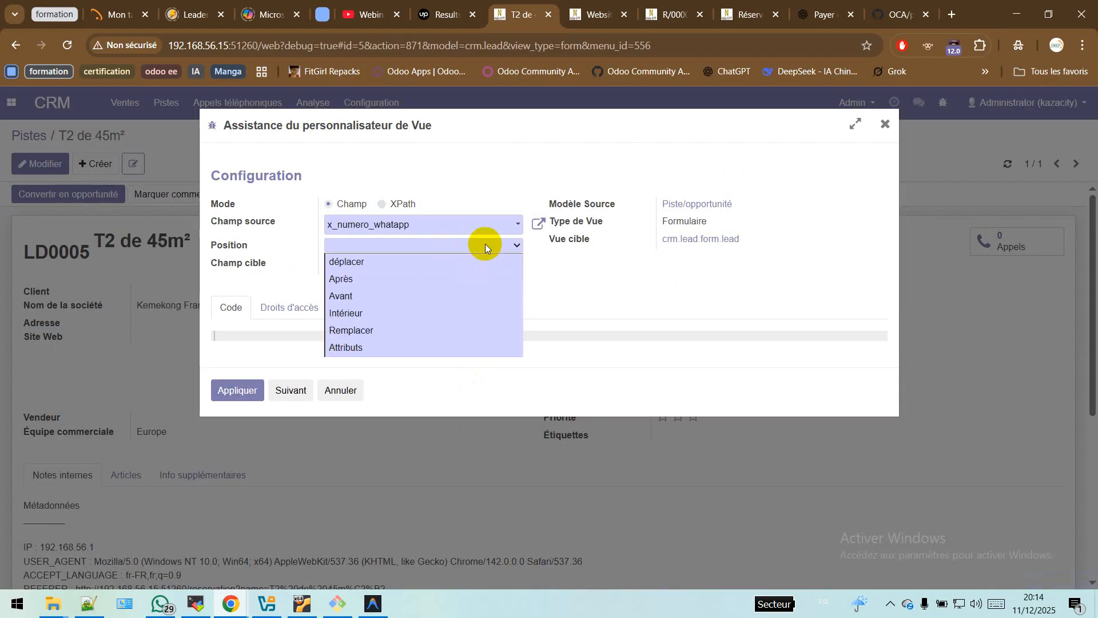
click(410, 296)
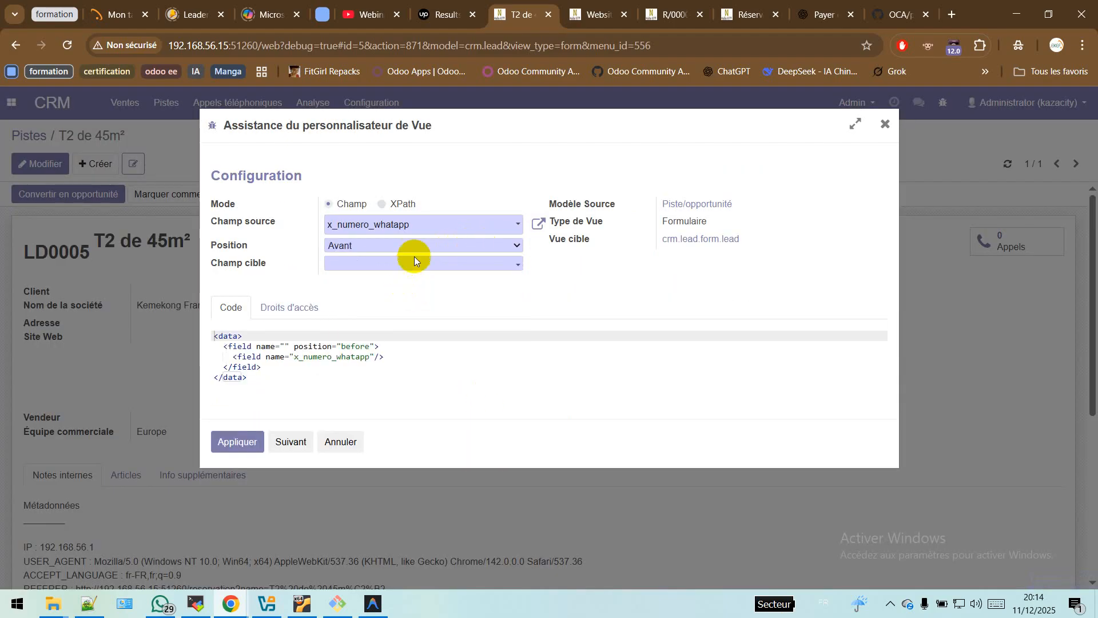
click(419, 250)
click(418, 279)
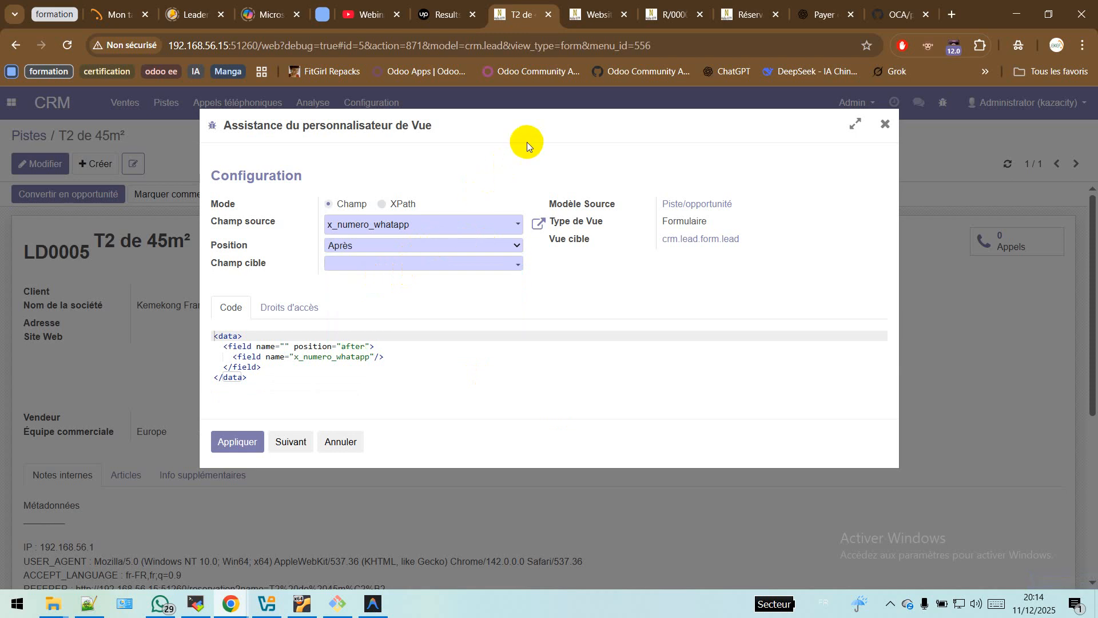
click(397, 263)
text(s)
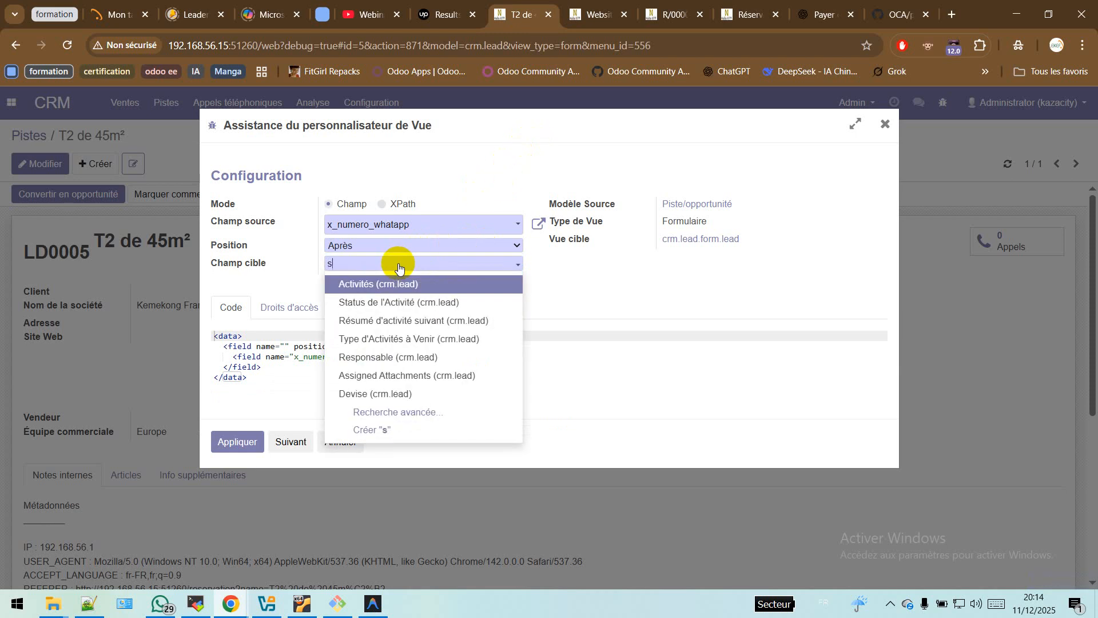
text(ite)
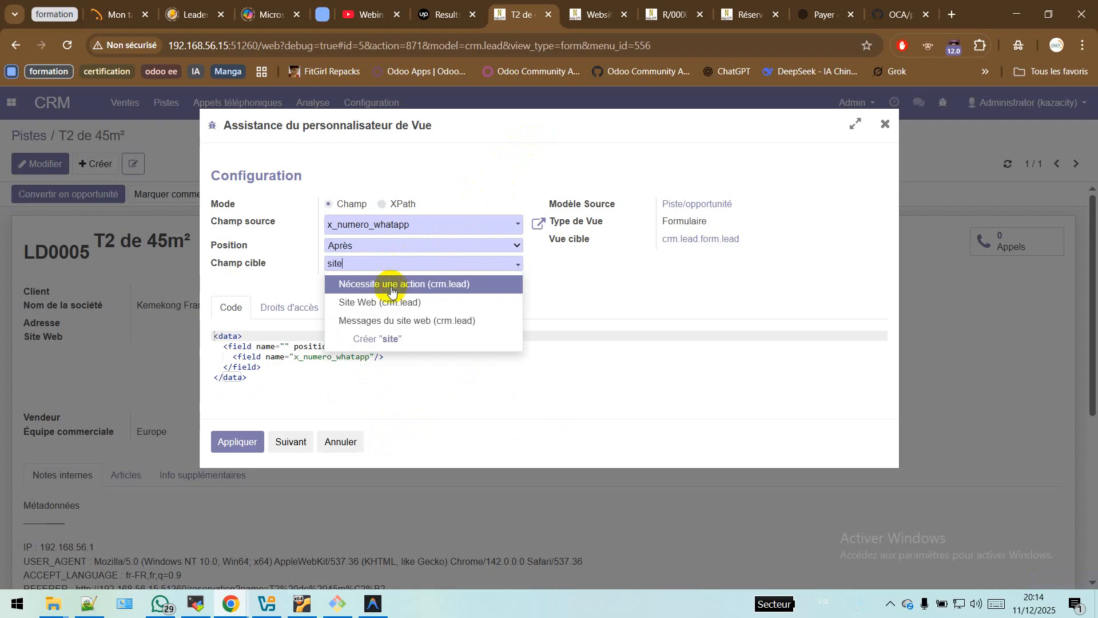
click(417, 302)
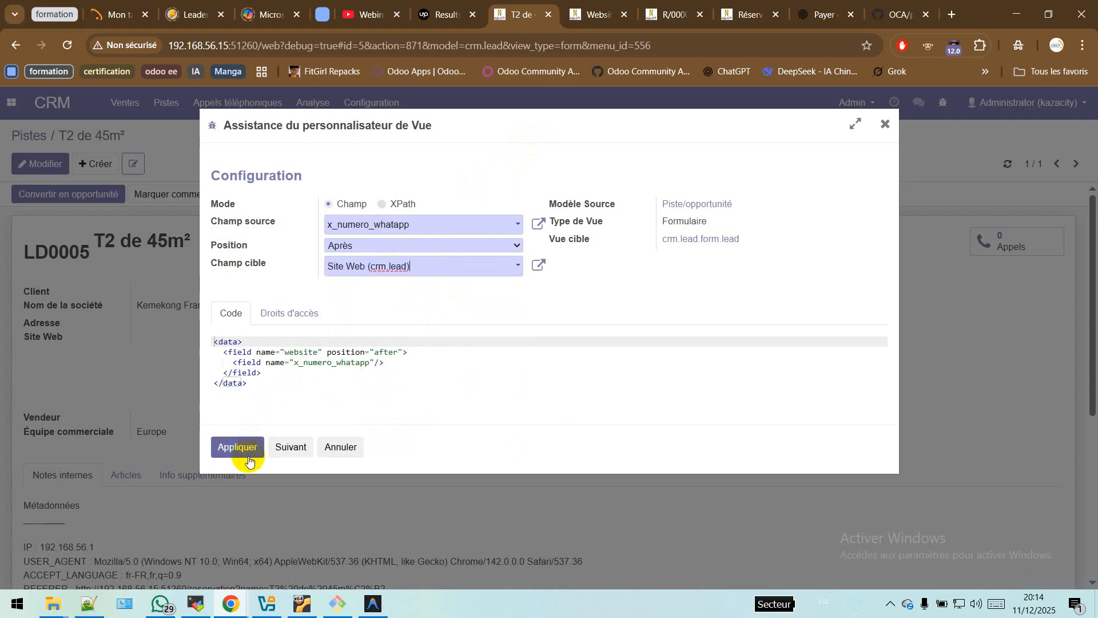
click(232, 447)
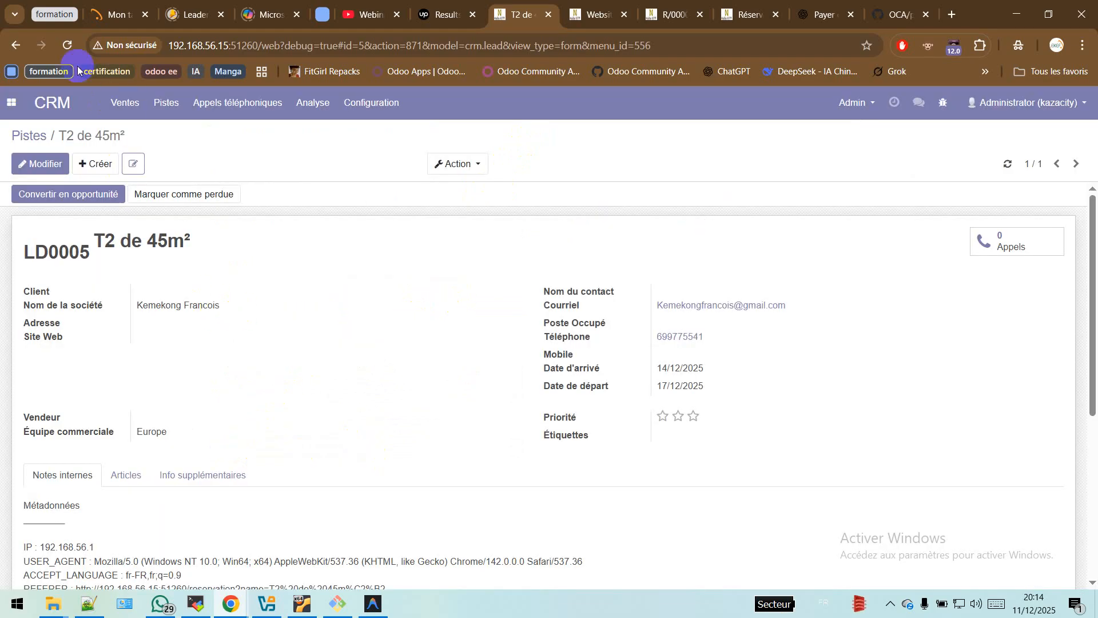
Step: Reload the lead and reservation tabs, confirm Numéro WhatsApp on the lead, then go to Réservation
click(67, 45)
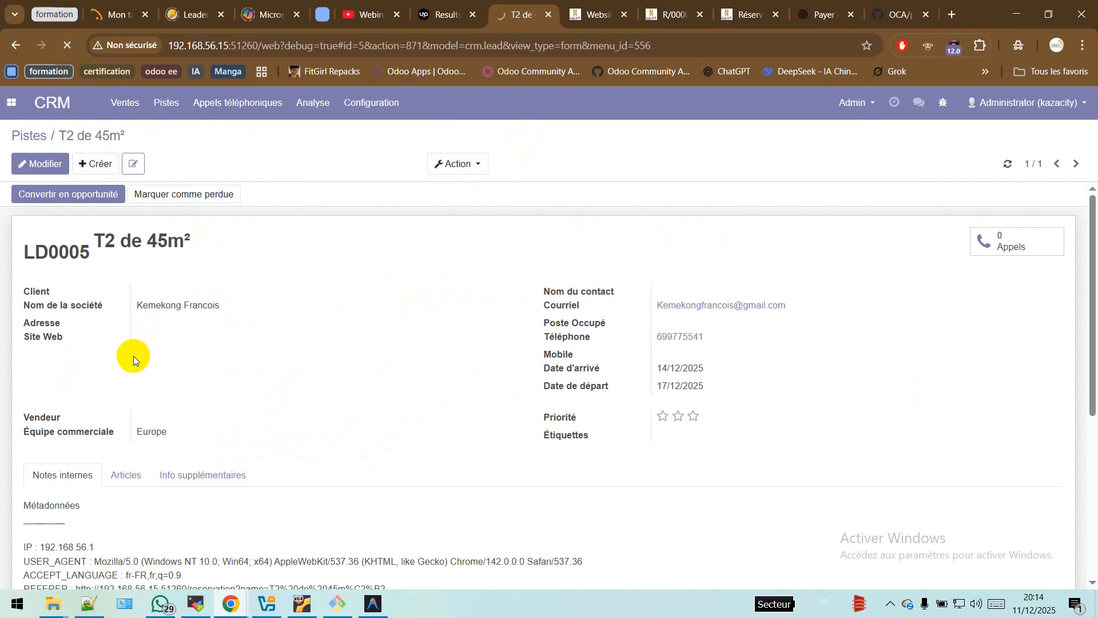
click(744, 15)
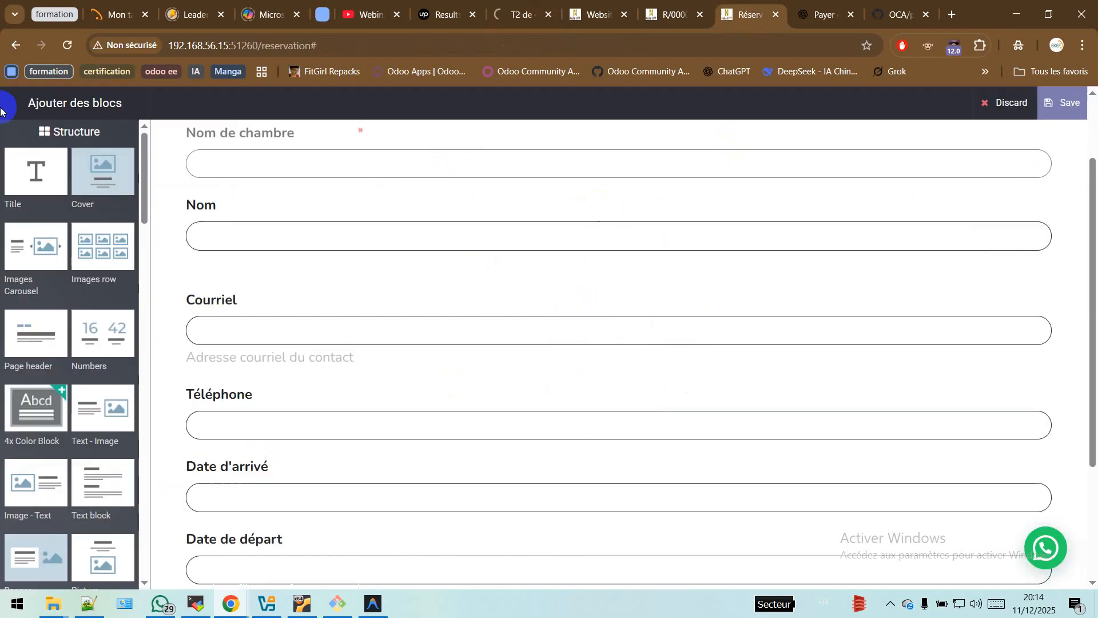
click(67, 45)
click(518, 14)
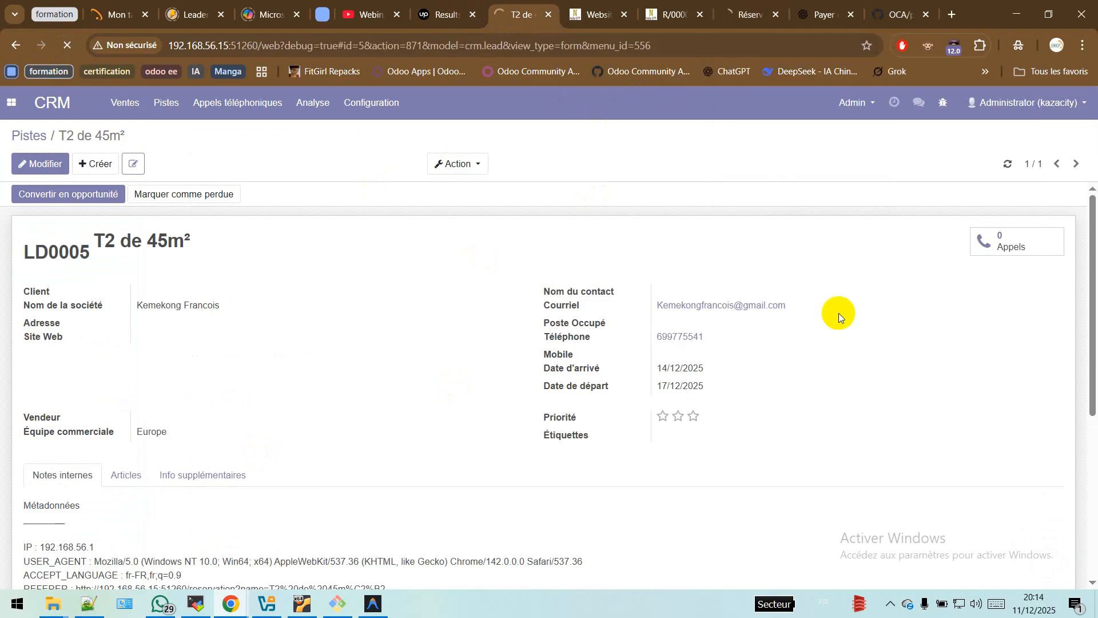
click(40, 164)
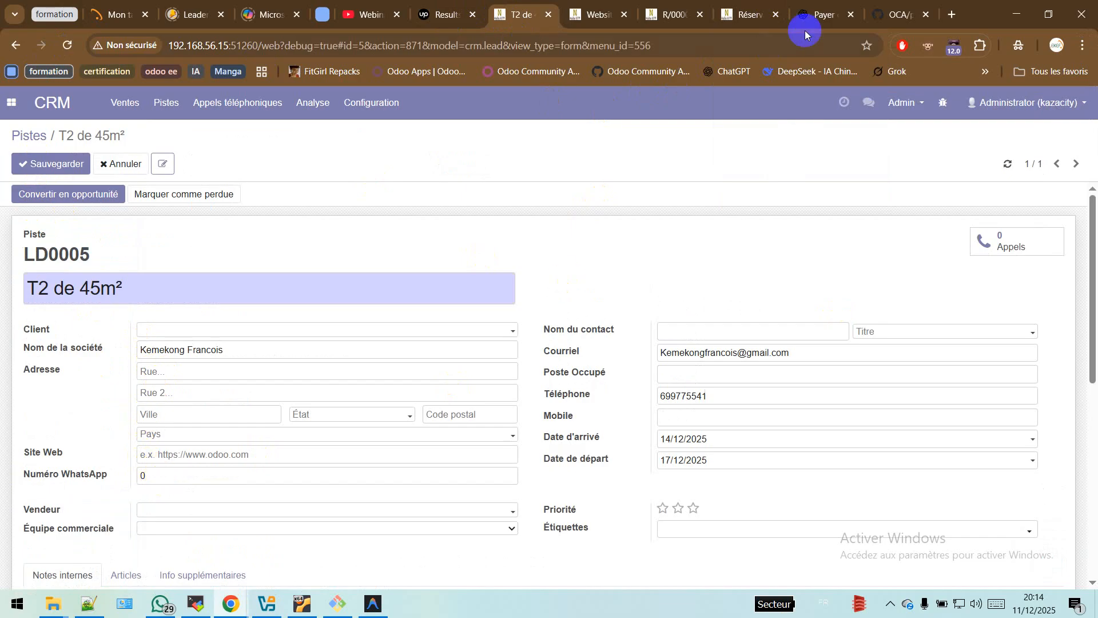
click(743, 15)
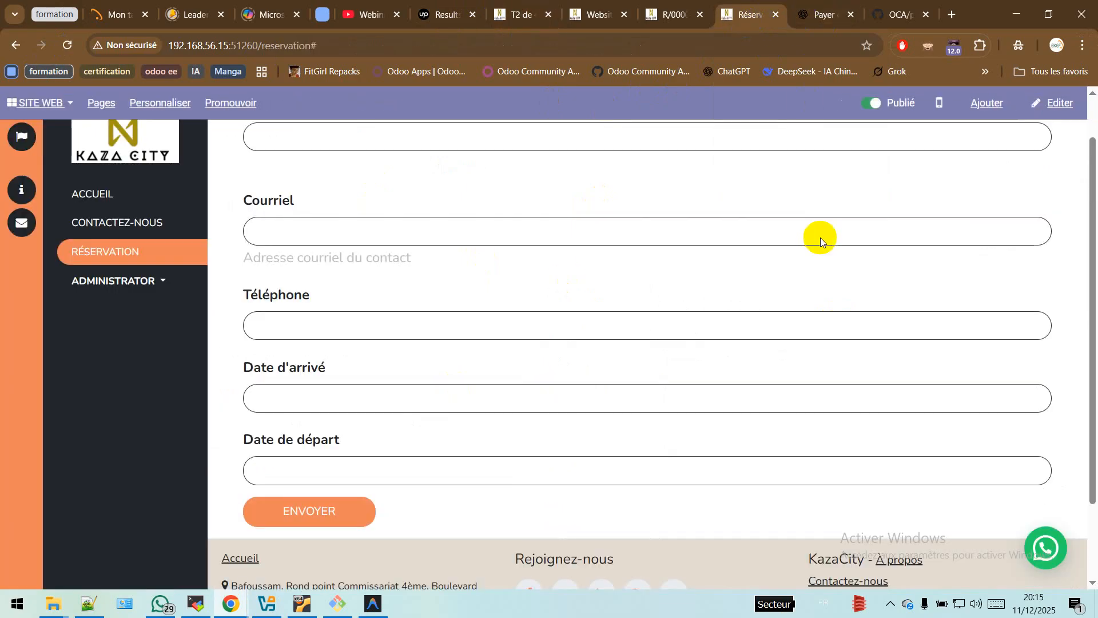
Step: In the editor, insert the lead model's Numéro WhatsApp field after Date de départ and save the page
click(1047, 121)
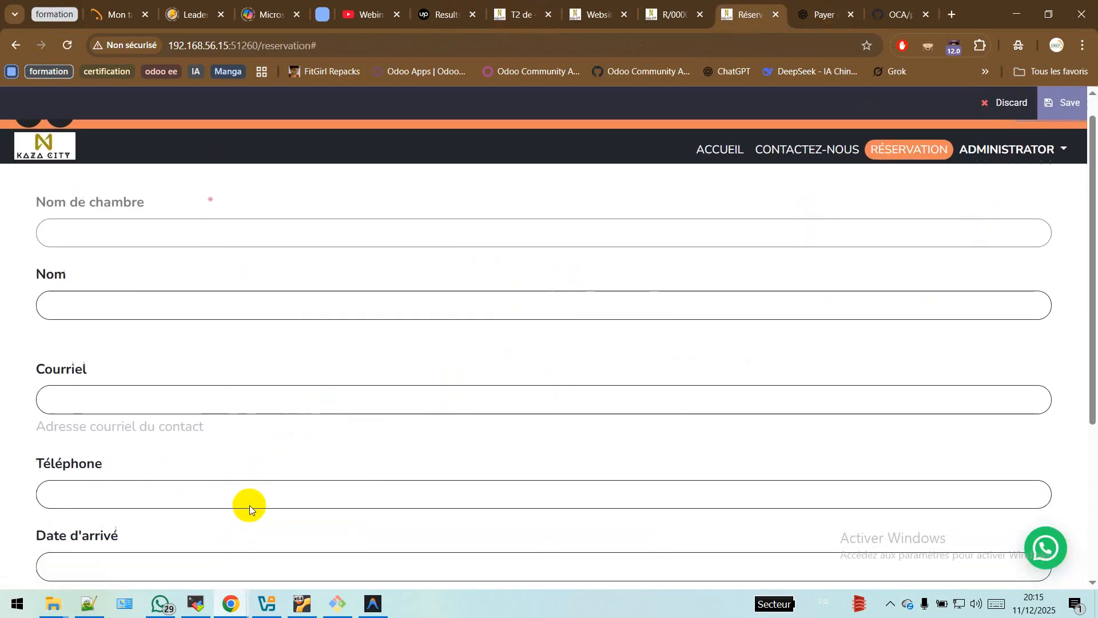
scroll(224, 483, down, 2)
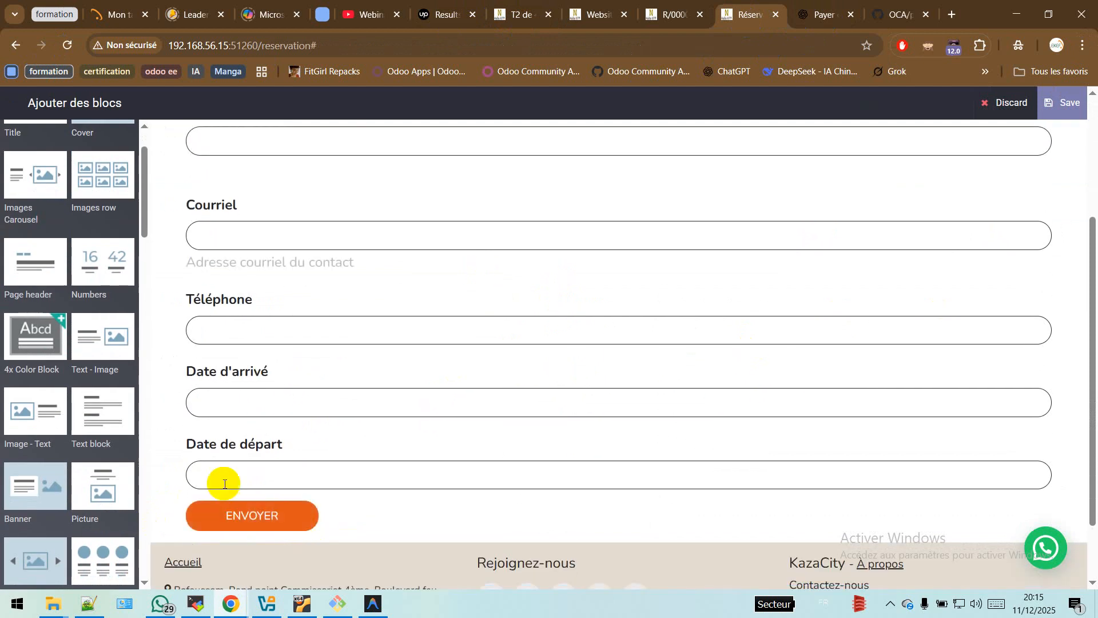
click(223, 484)
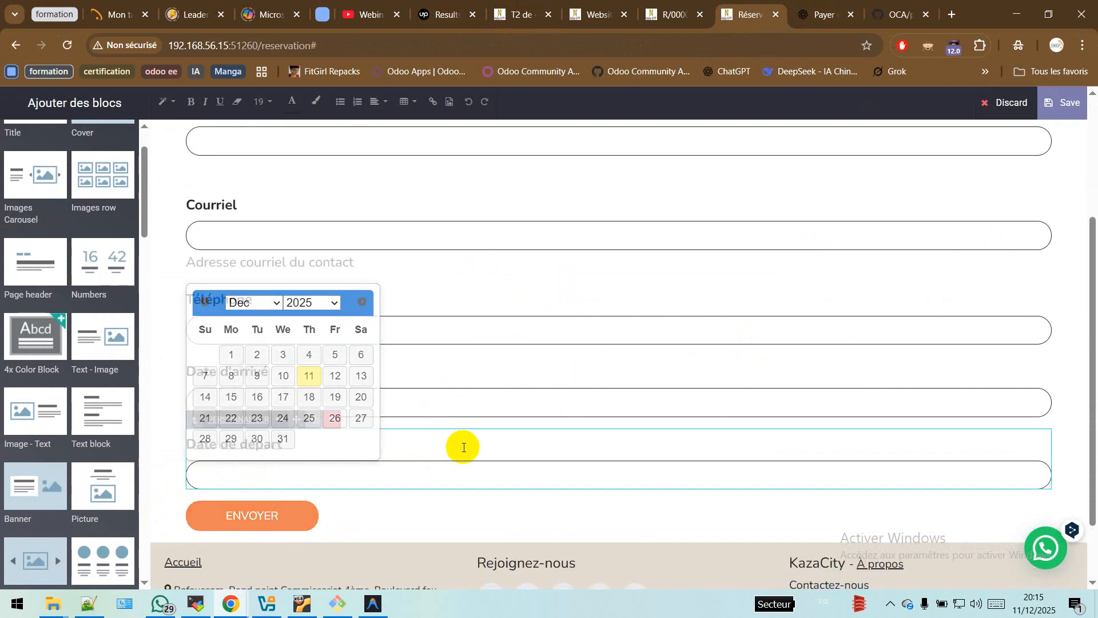
click(255, 419)
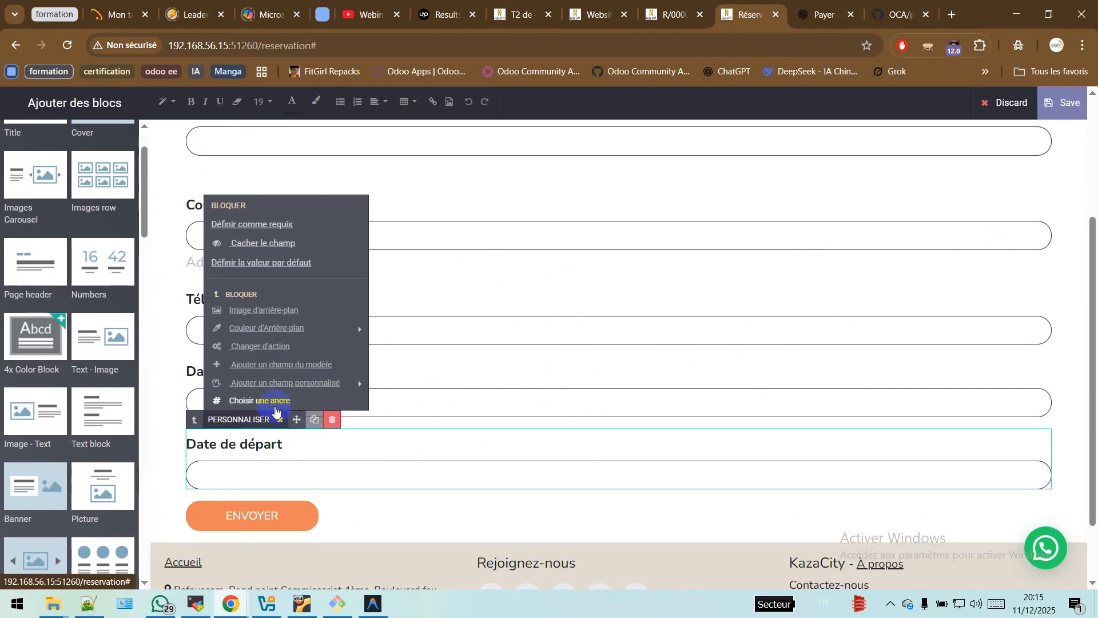
click(314, 364)
click(509, 268)
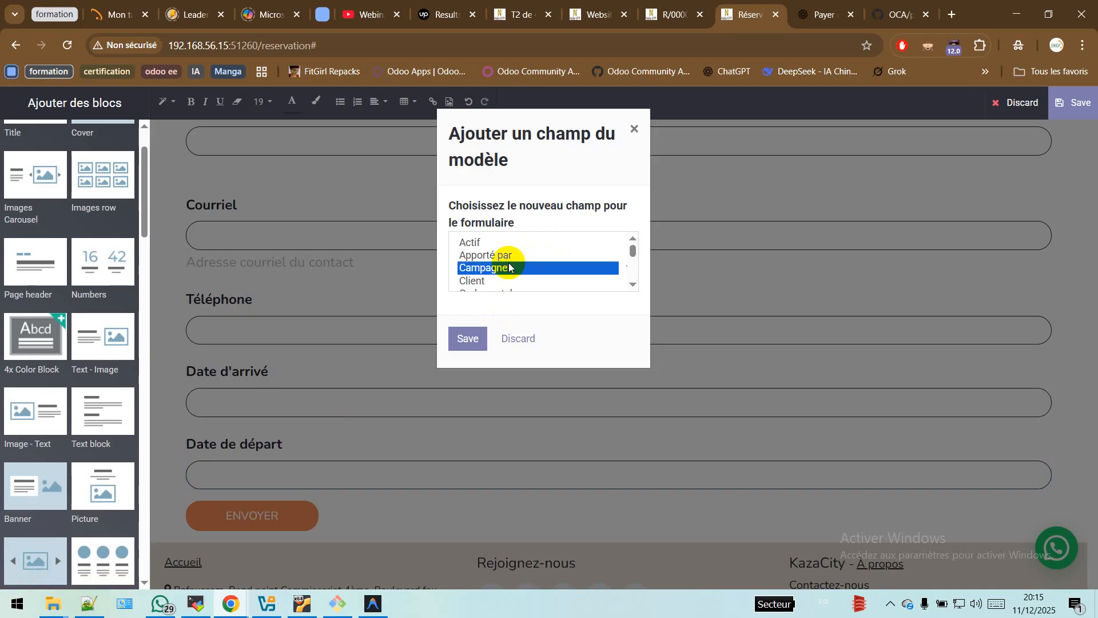
key(n)
key(n)
key(n)
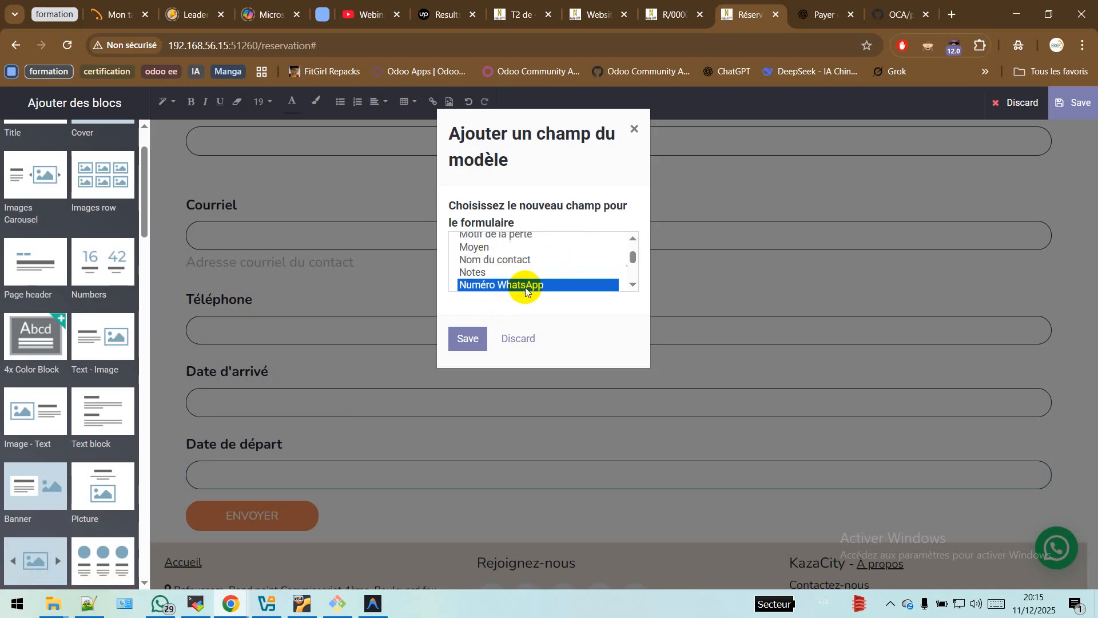
click(468, 338)
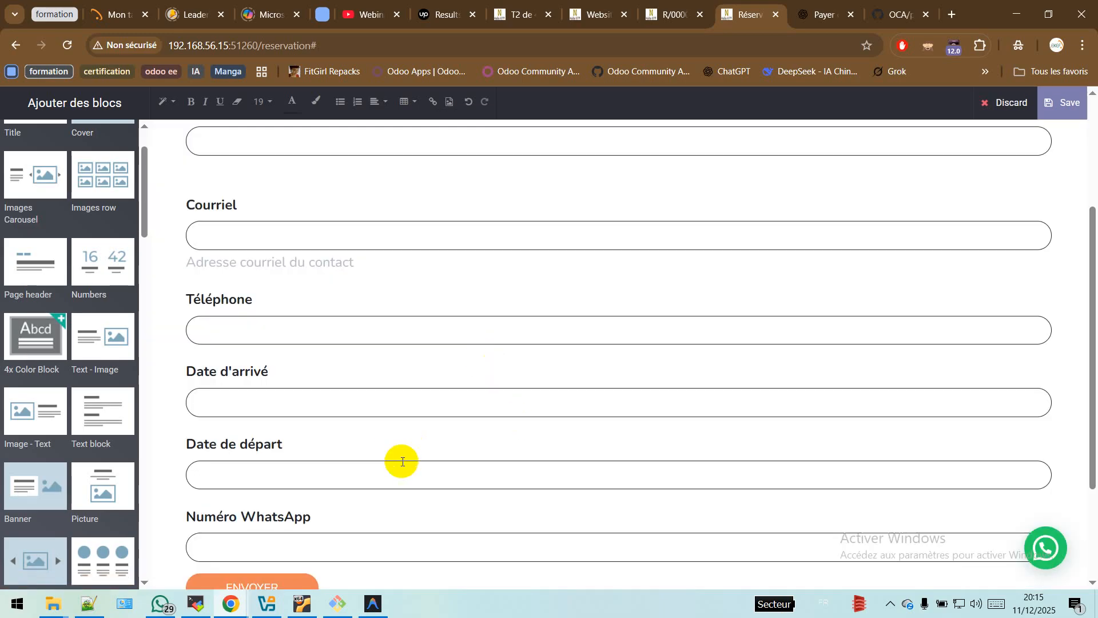
scroll(343, 475, down, 2)
click(1062, 103)
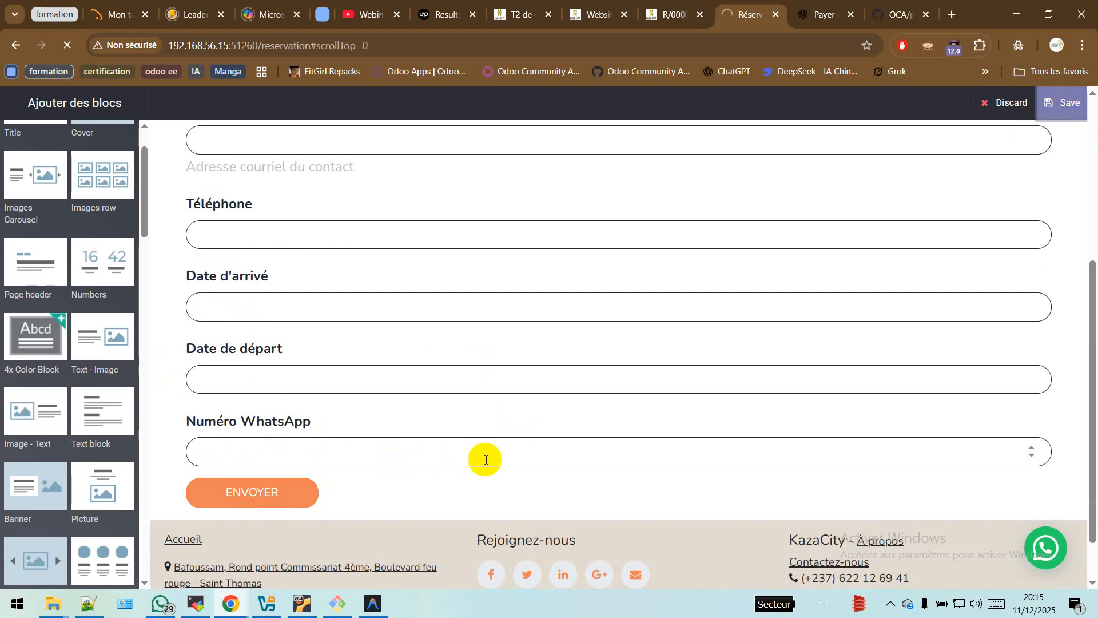
Step: Save lead LD0005 'T2 de 45m²' with its Numéro WhatsApp field at 0
click(512, 16)
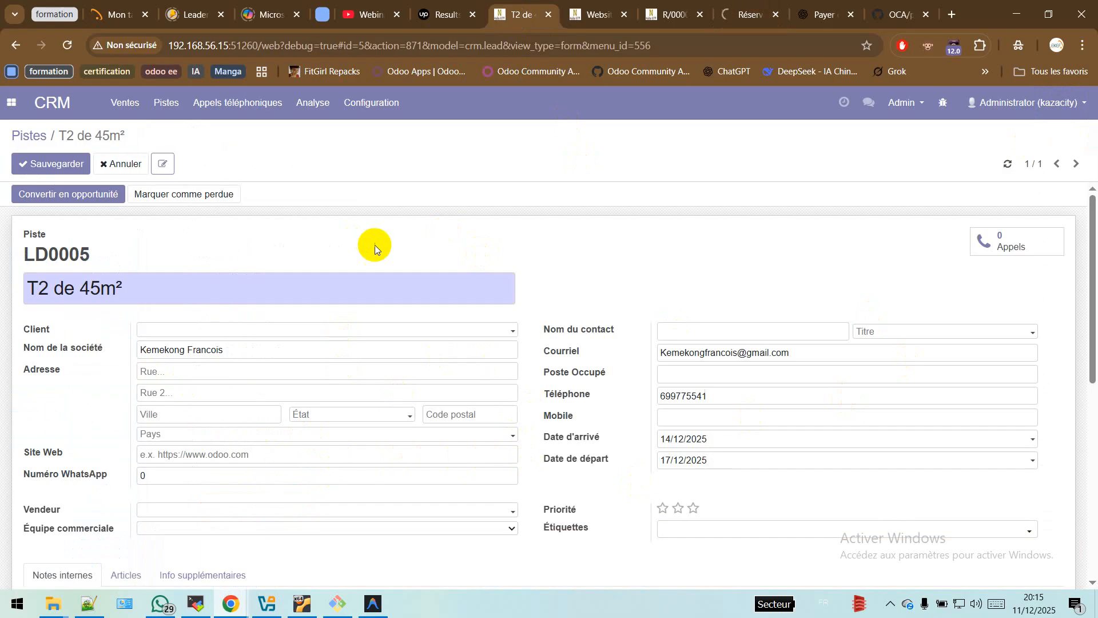
click(52, 165)
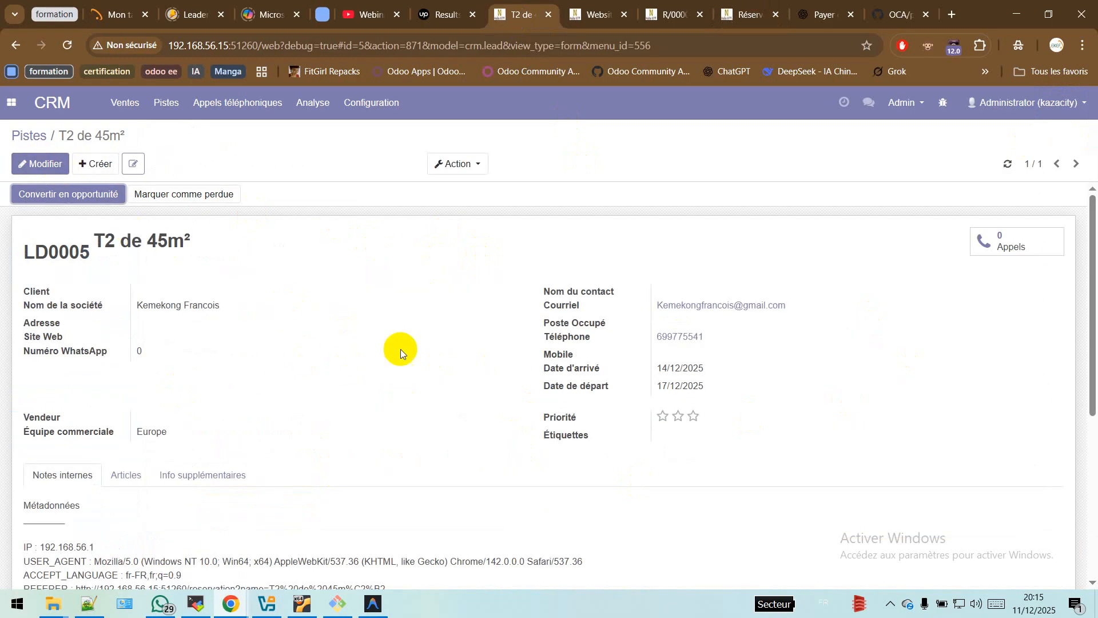
scroll(648, 516, down, 3)
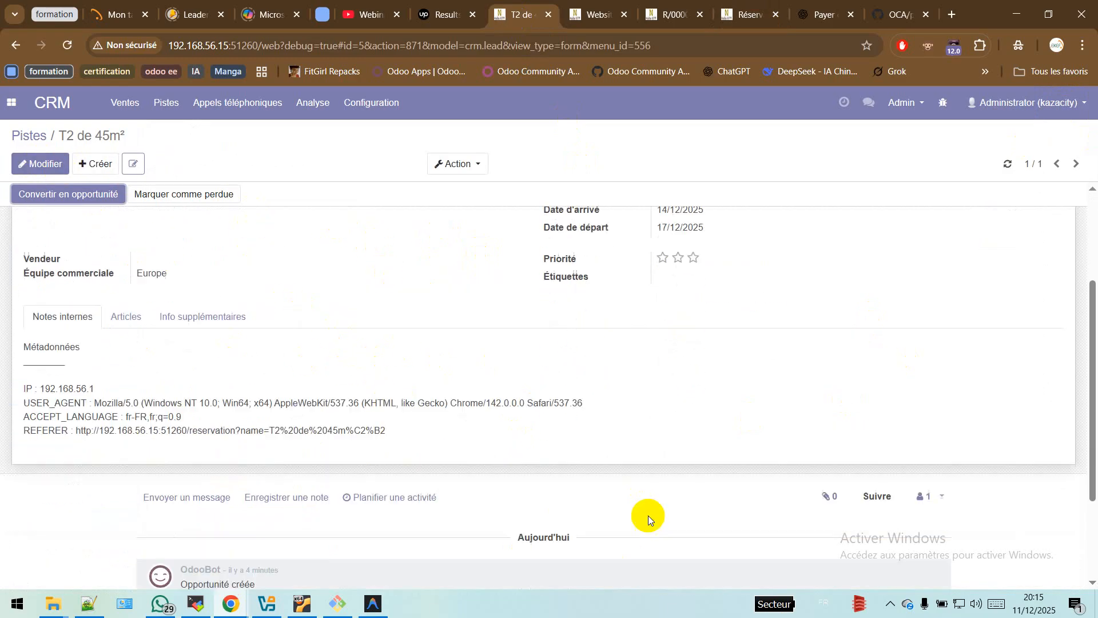
scroll(647, 515, up, 3)
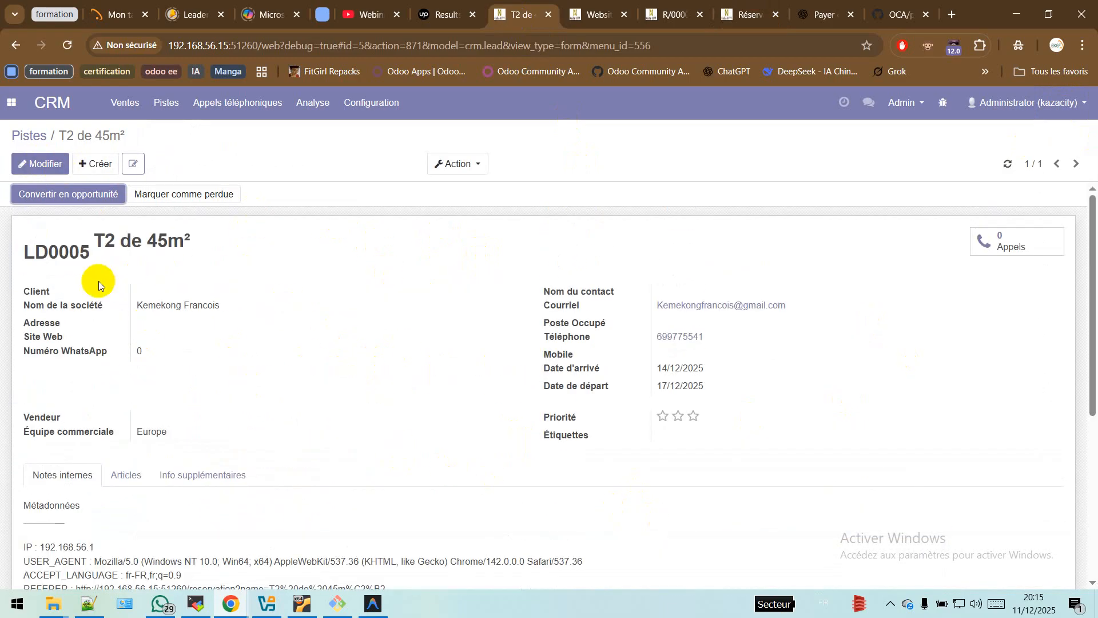
drag(142, 305, 207, 305)
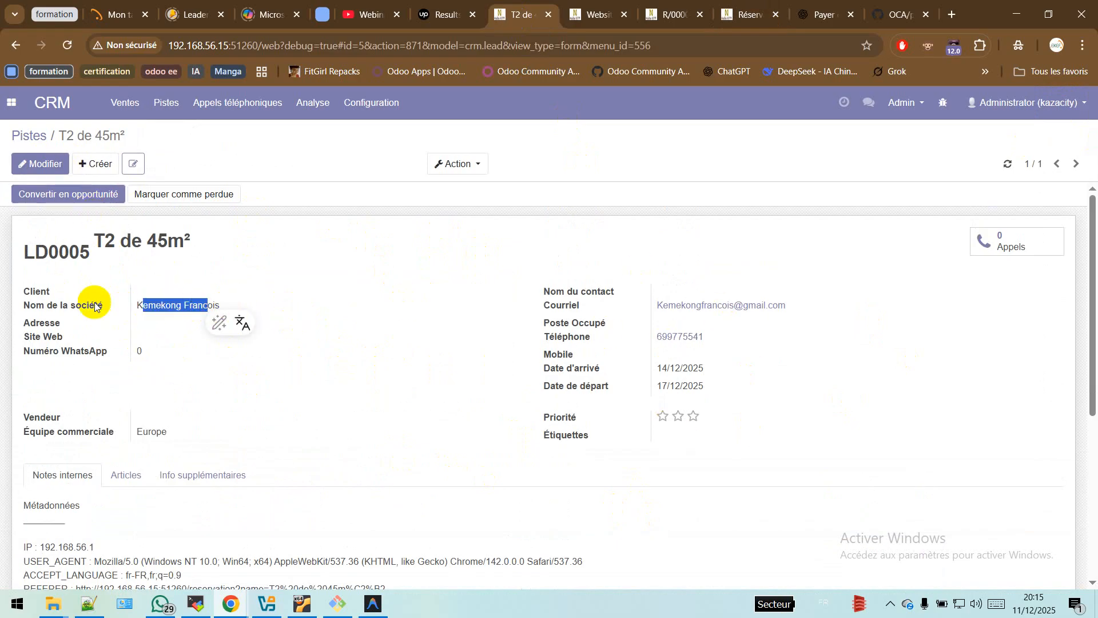
Step: Convert lead LD0005 into a Nouveau-stage opportunity using Créer un nouveau client, then check the result
click(80, 195)
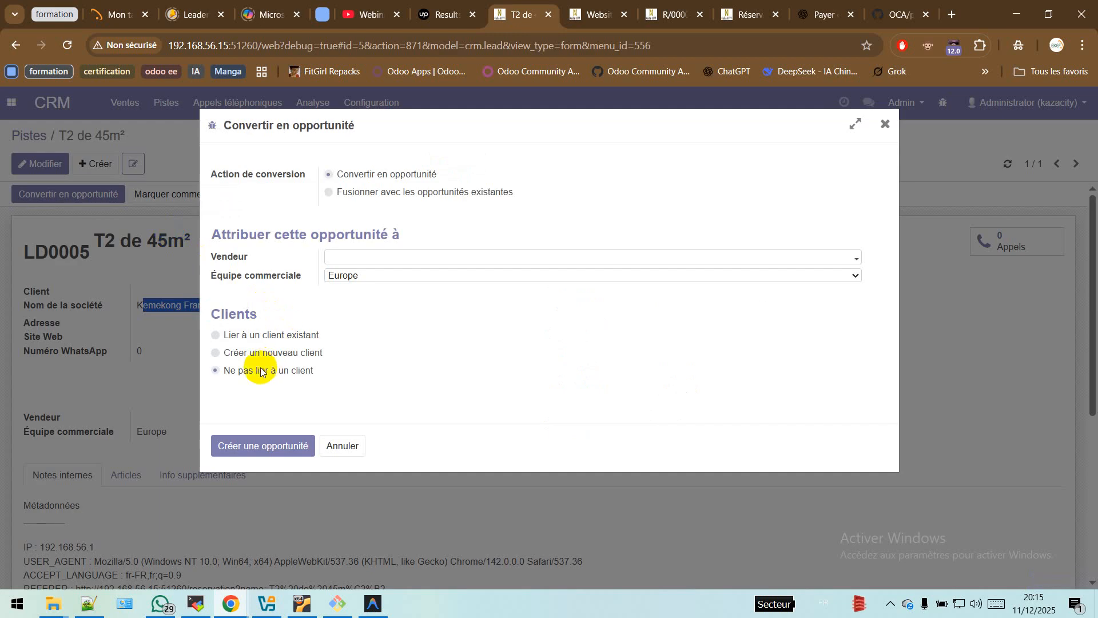
click(287, 354)
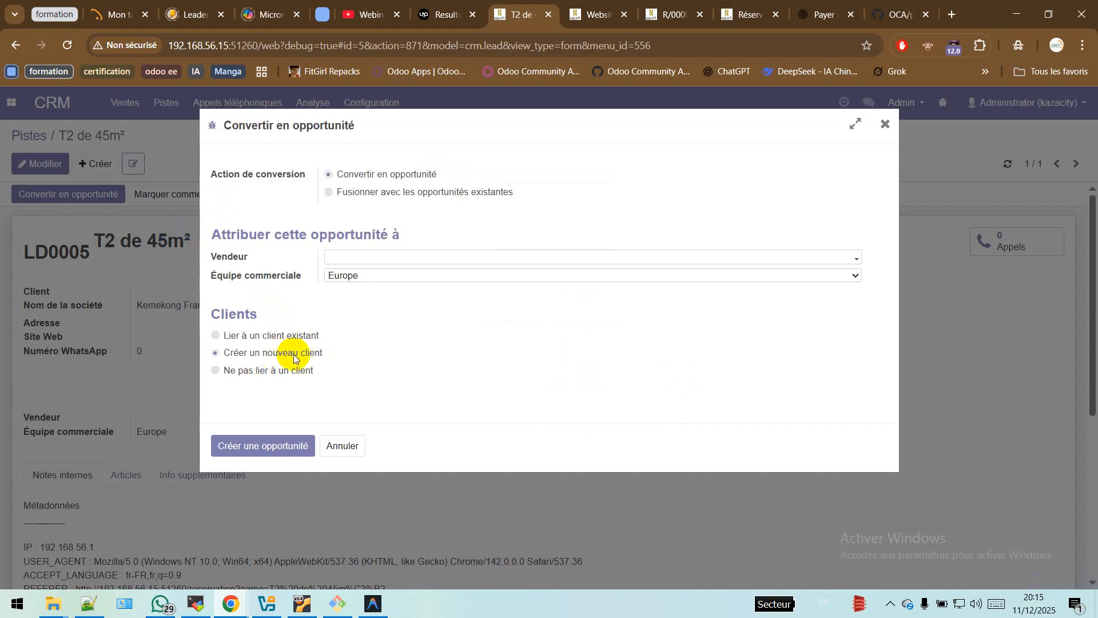
click(274, 448)
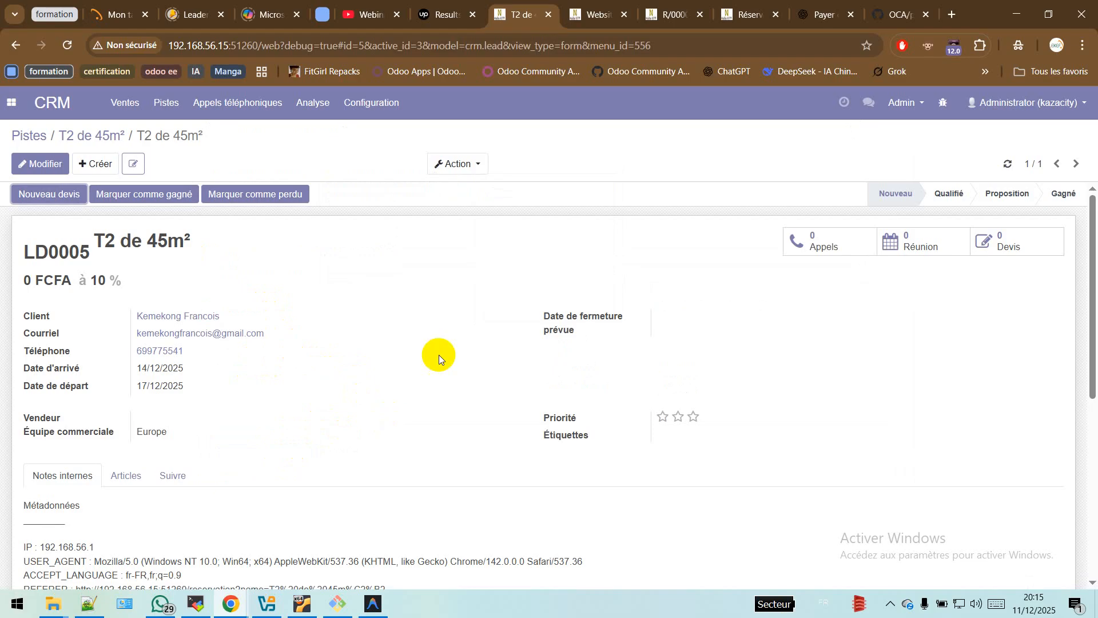
click(742, 16)
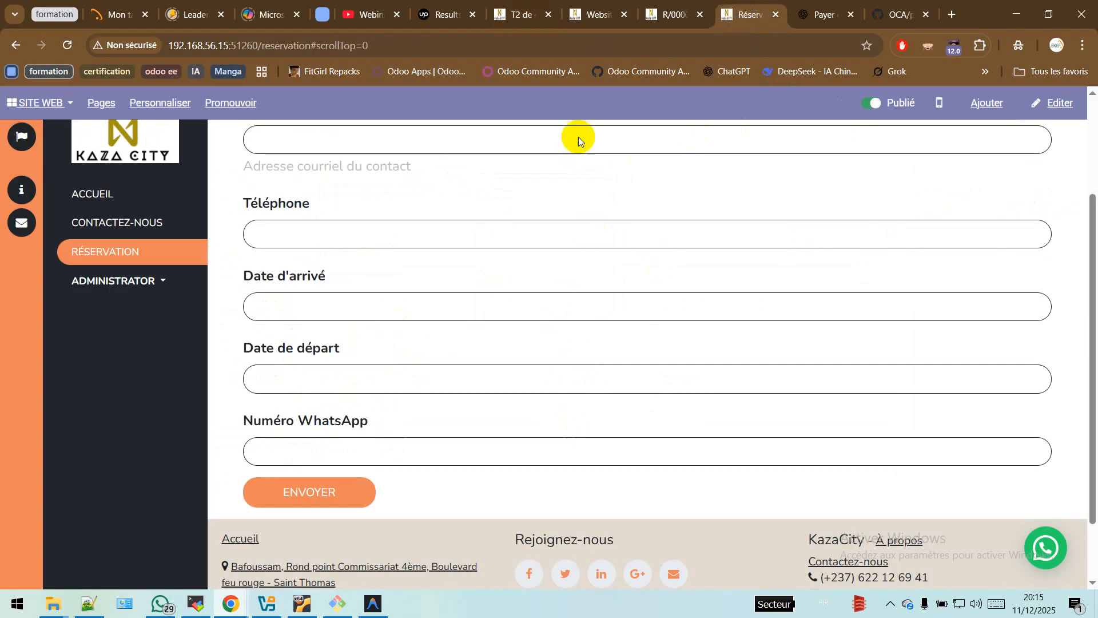
click(518, 15)
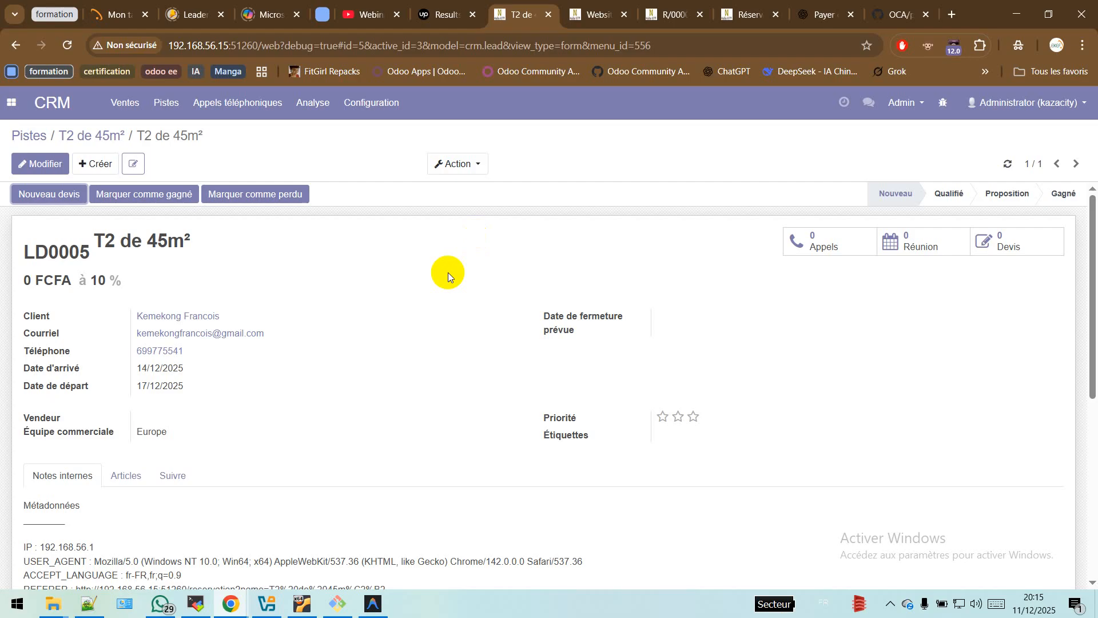